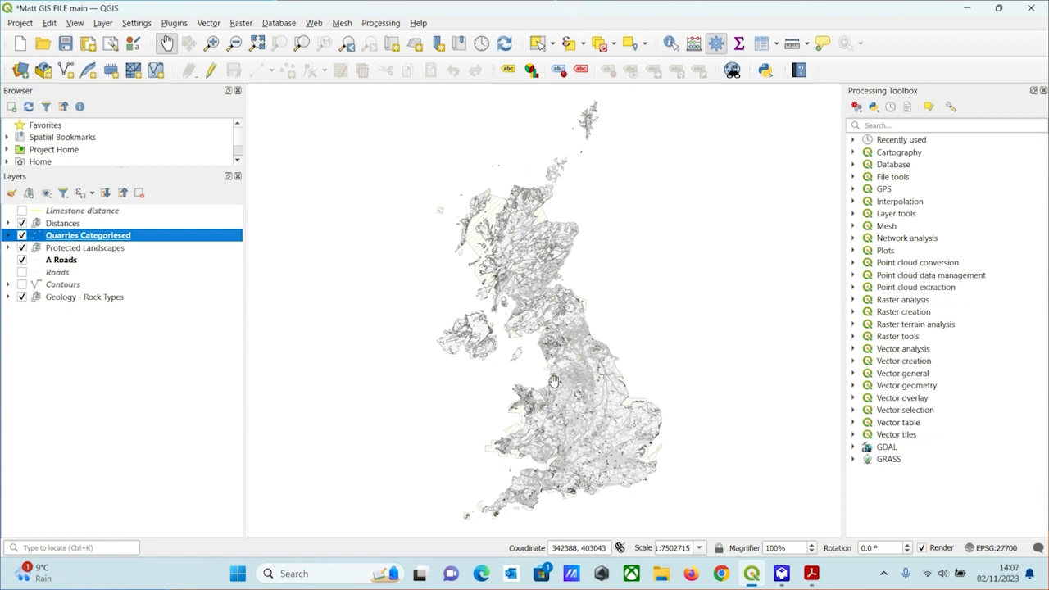
Step: Open the attribute table of the Quarries Categoriesed layer and start a select-by-expression query with the LITHOLOGY field
right_click(98, 236)
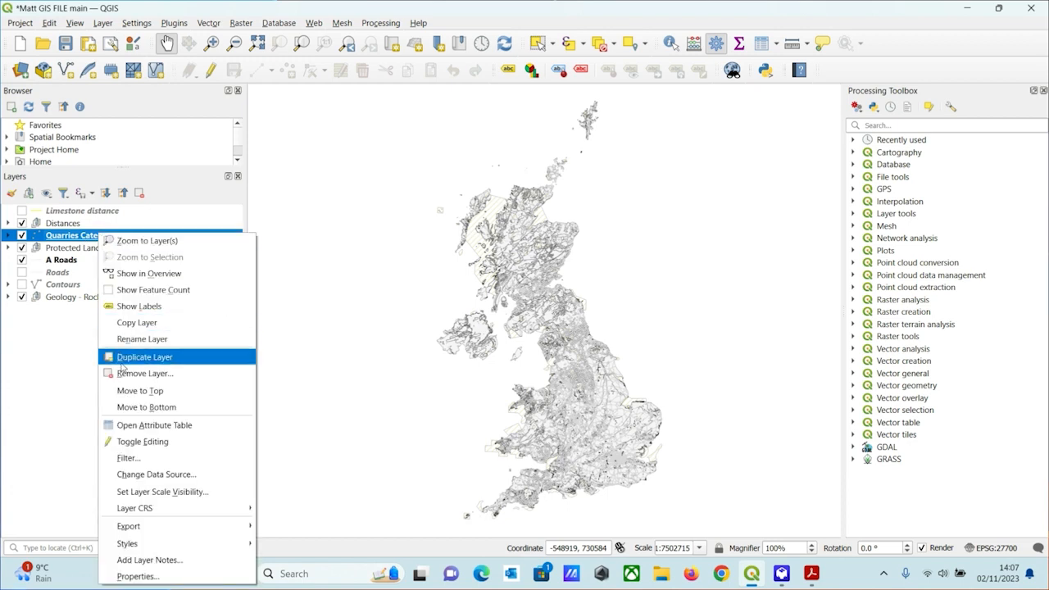
click(127, 424)
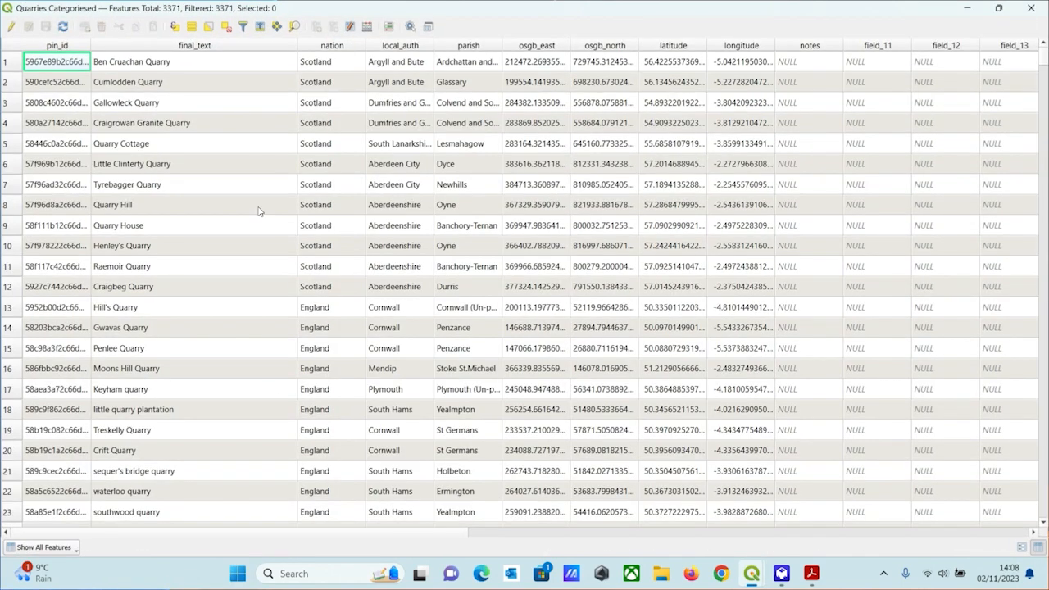
click(175, 27)
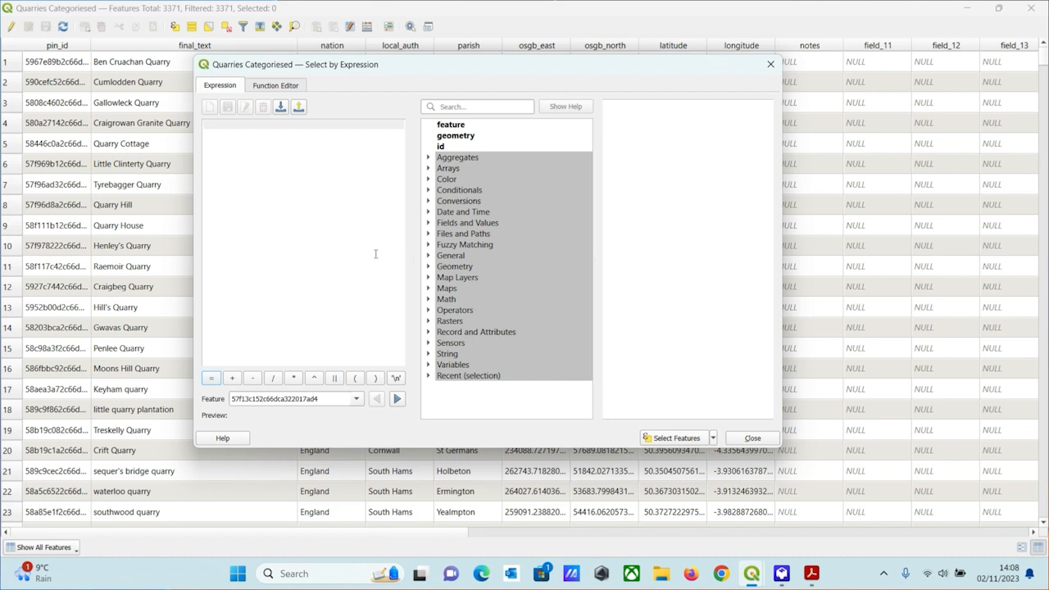
click(427, 224)
scroll(507, 287, down, 1)
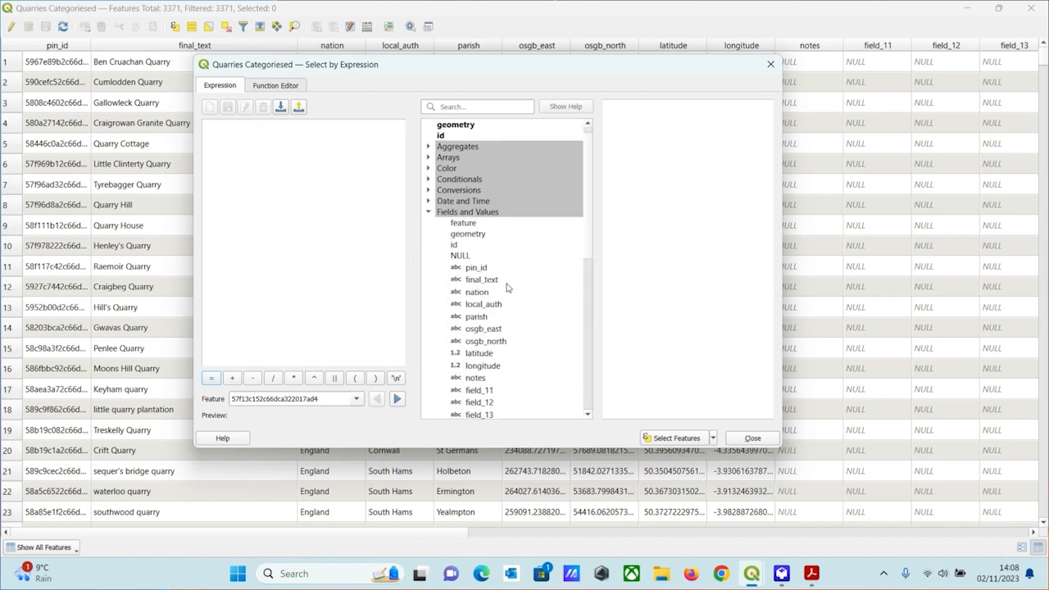
scroll(506, 287, down, 6)
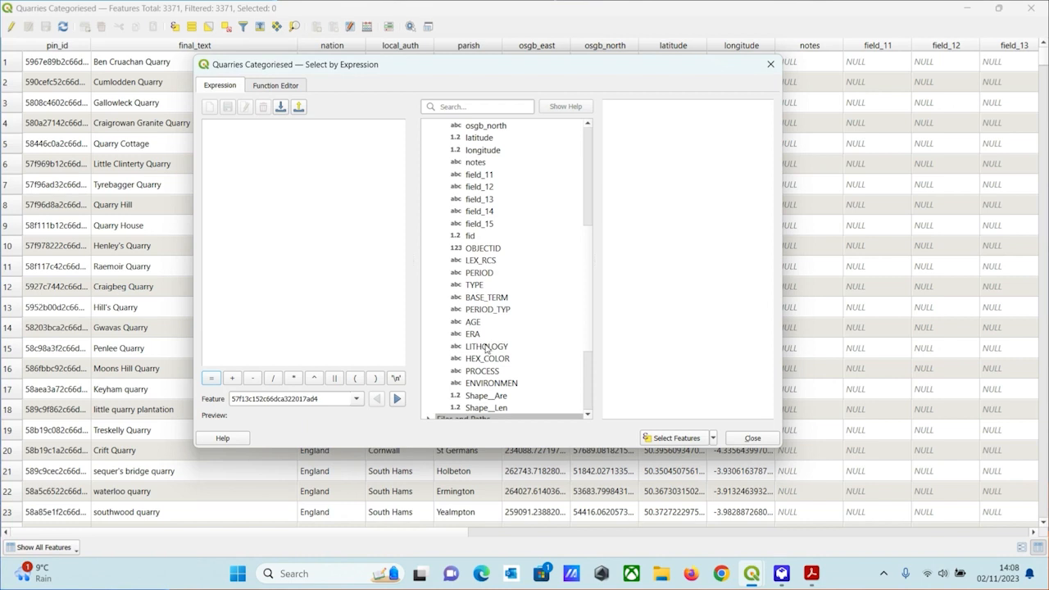
double_click(487, 348)
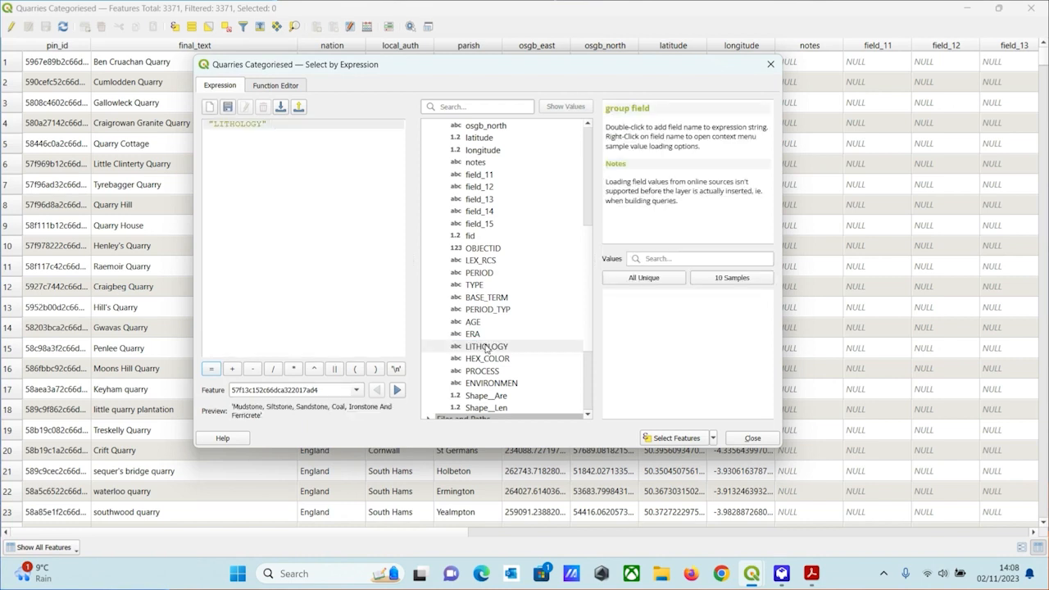
Step: Complete the selection expression with the LIKE operator and the pattern '%Limestone%'
scroll(560, 242, up, 5)
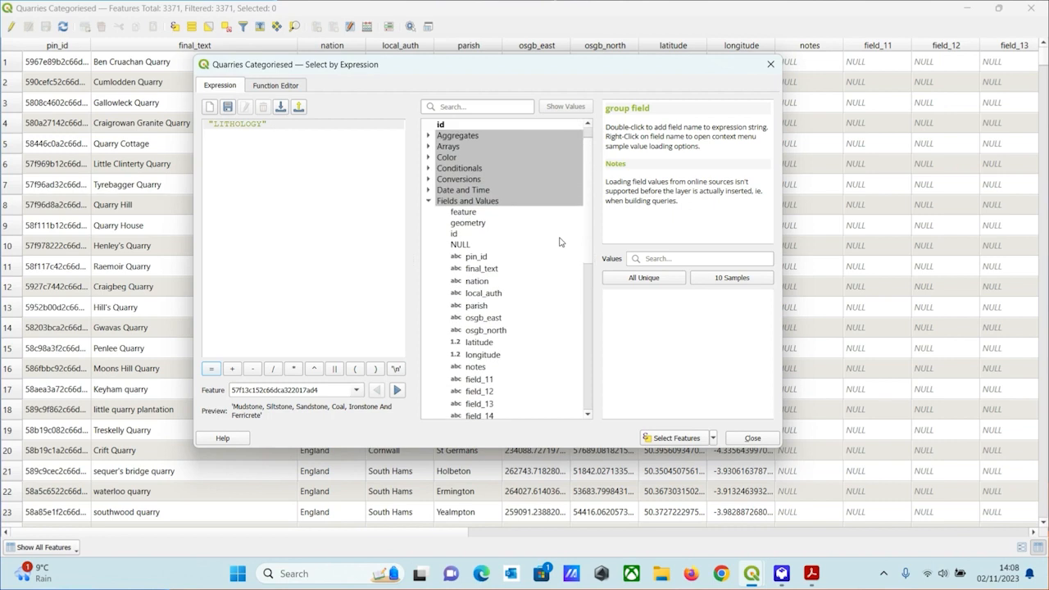
click(429, 201)
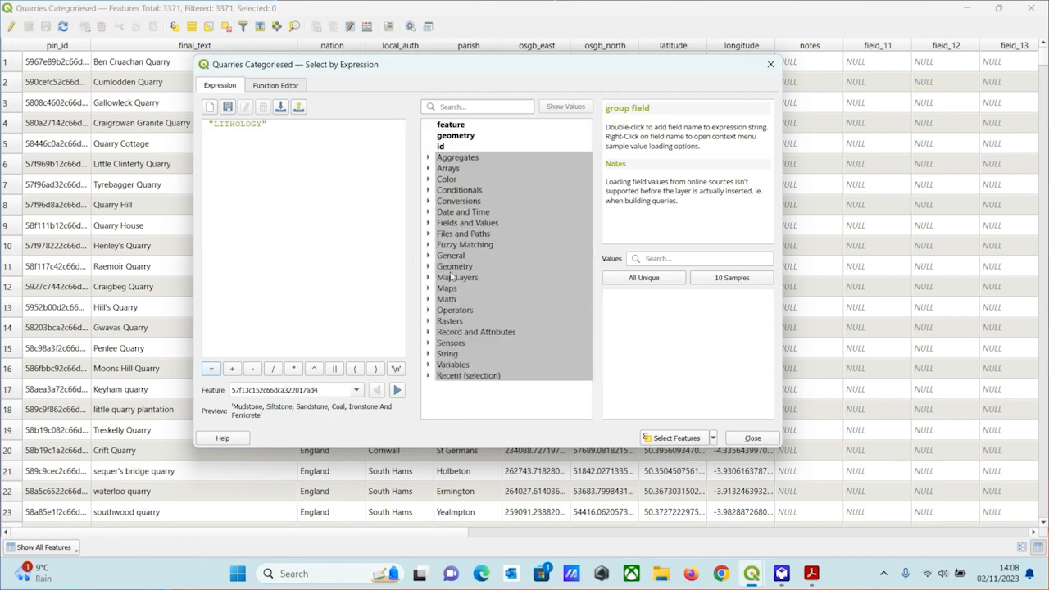
click(427, 315)
scroll(517, 354, down, 4)
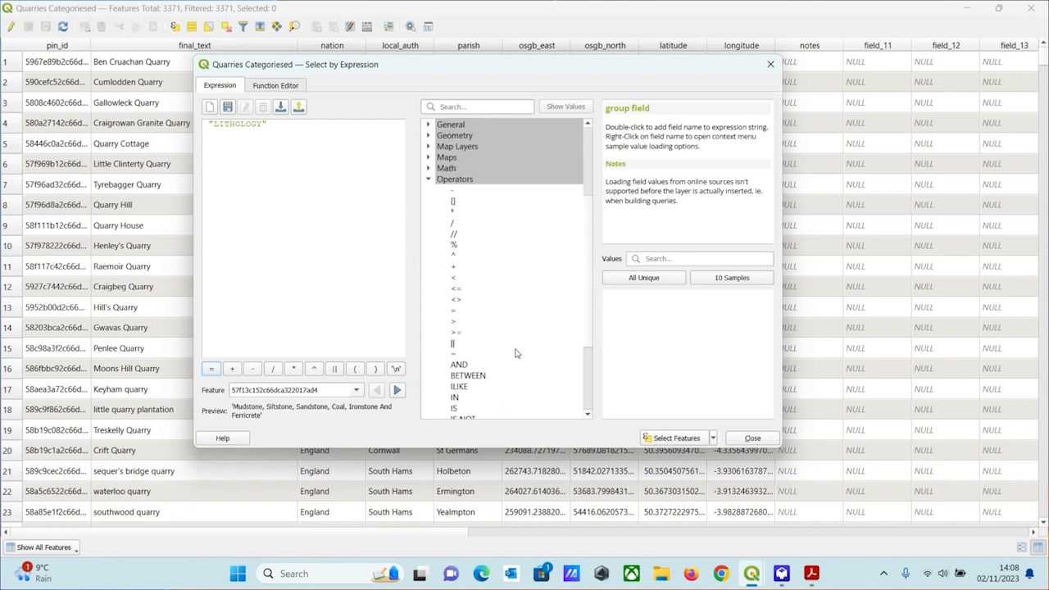
scroll(515, 353, down, 3)
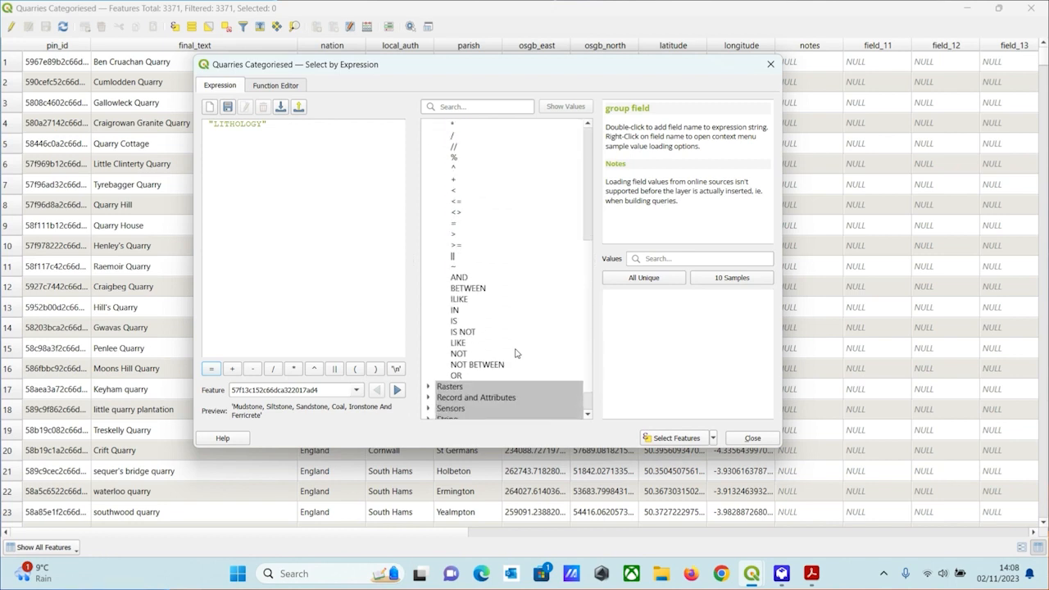
scroll(516, 354, down, 1)
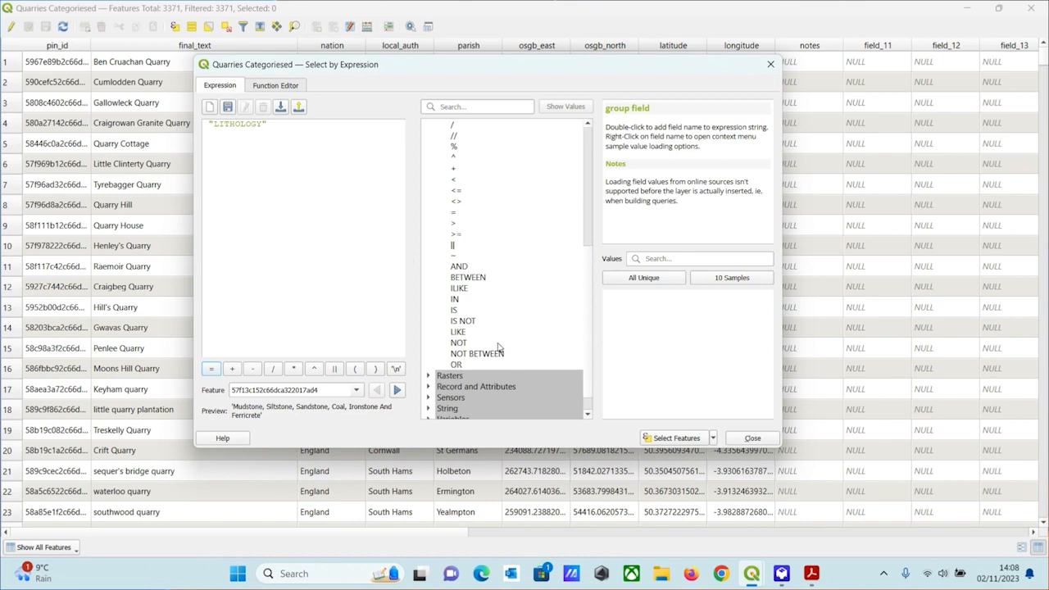
double_click(458, 332)
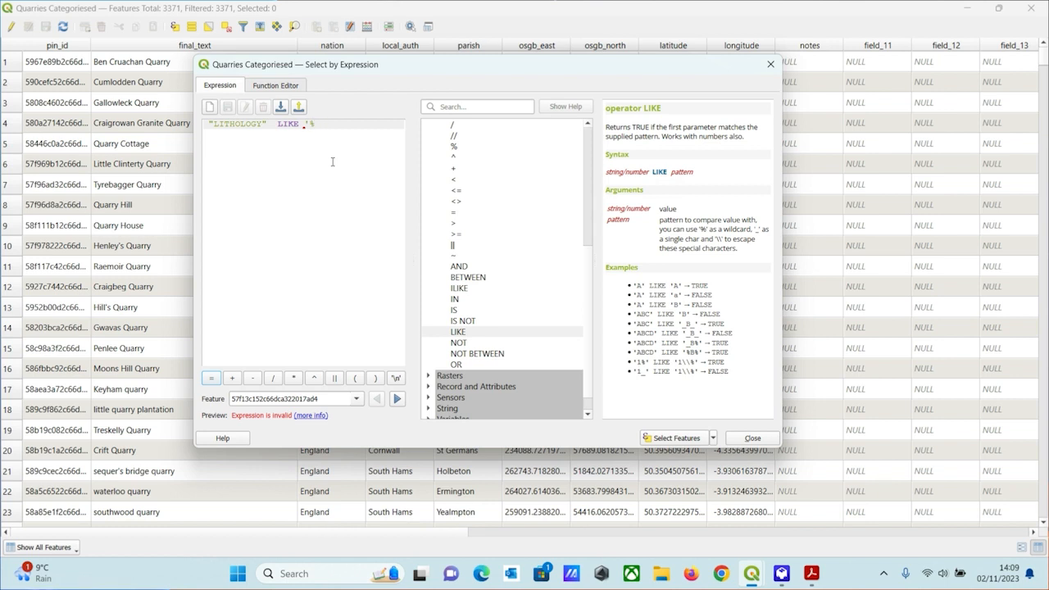
text(imestone%')
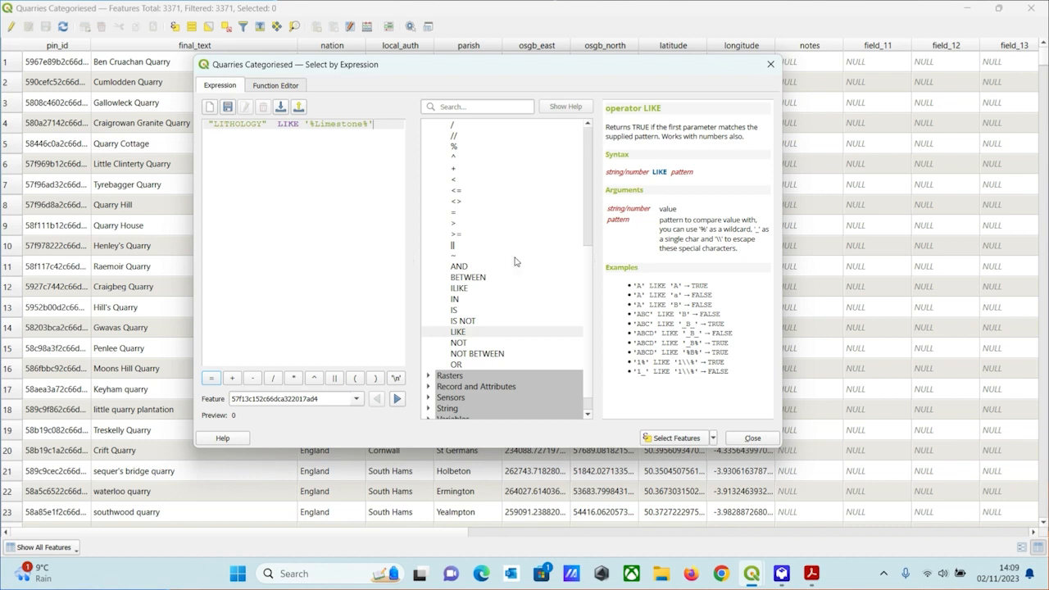
Step: Select the quarries that match the limestone expression, check the highlighted rows and return to the map
click(667, 439)
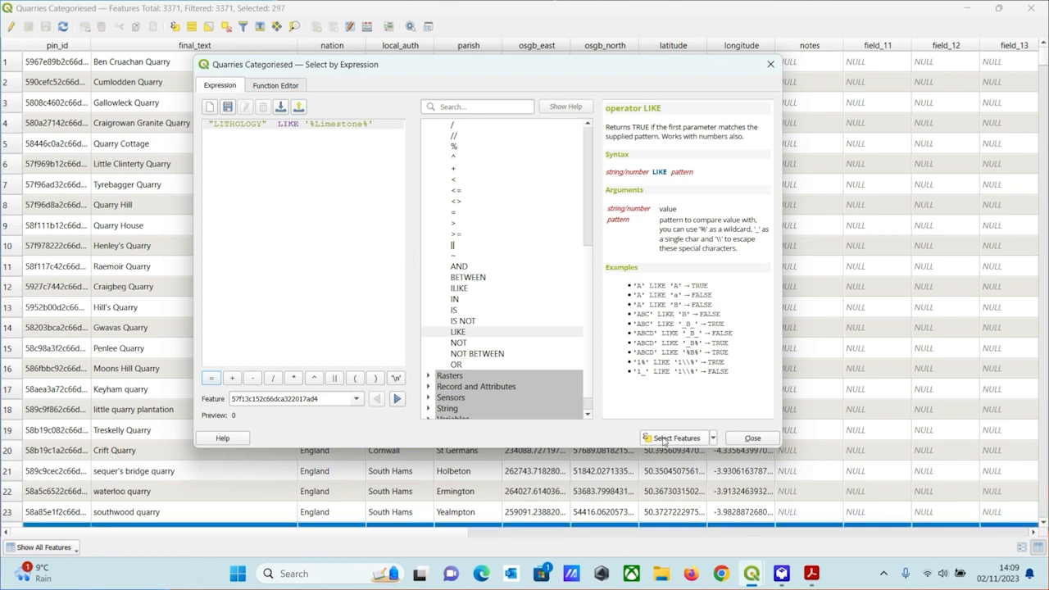
click(771, 64)
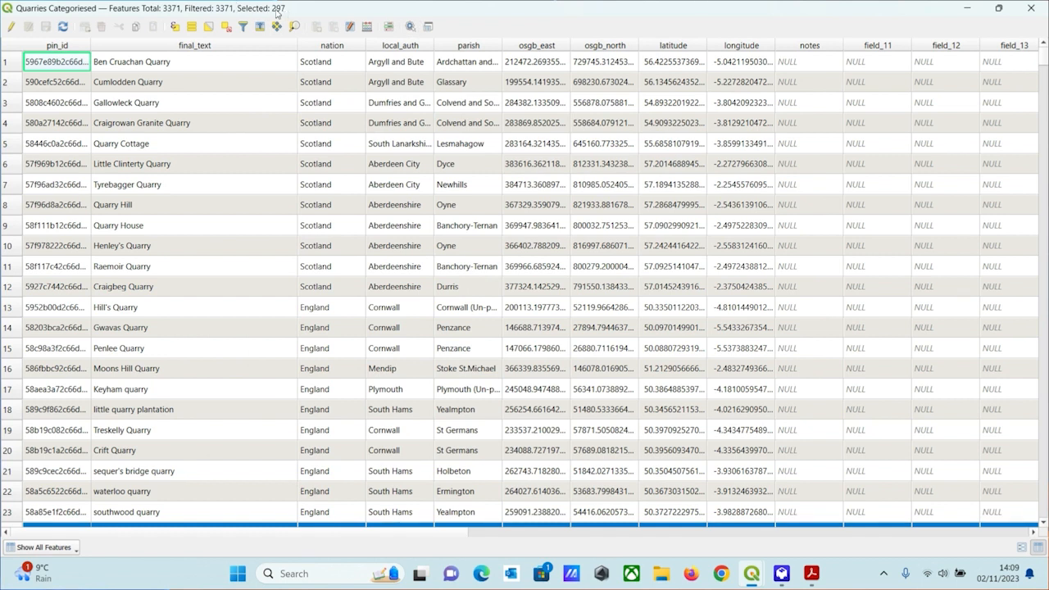
scroll(300, 299, down, 1)
scroll(300, 300, down, 3)
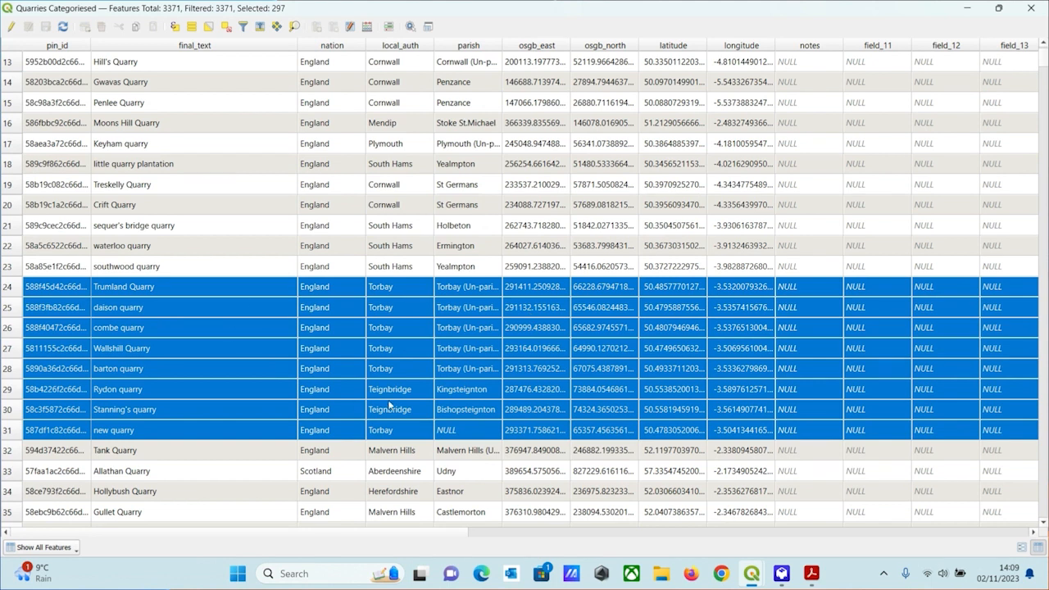
scroll(248, 198, up, 4)
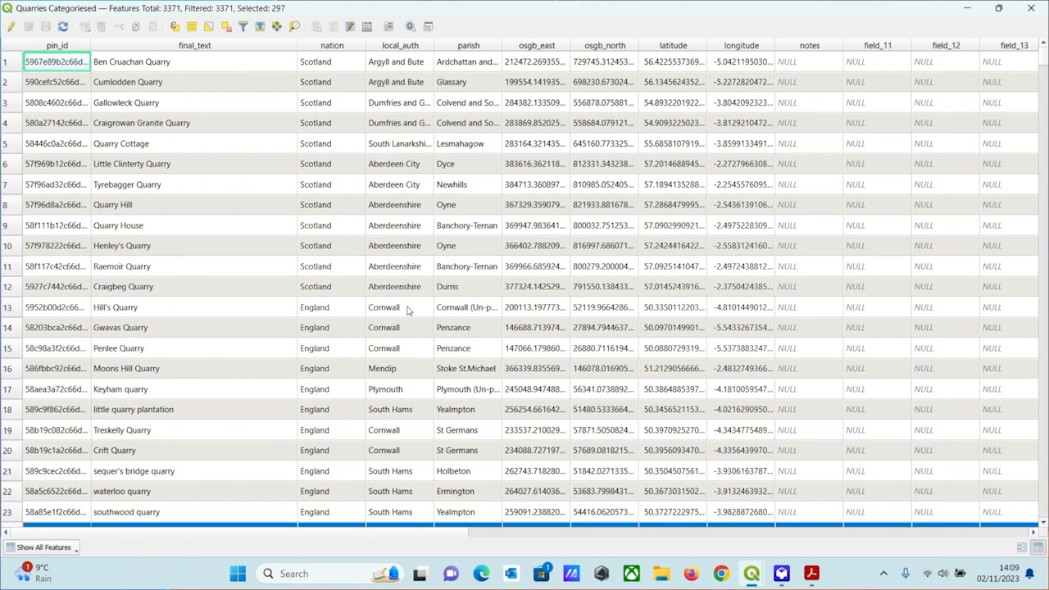
click(970, 9)
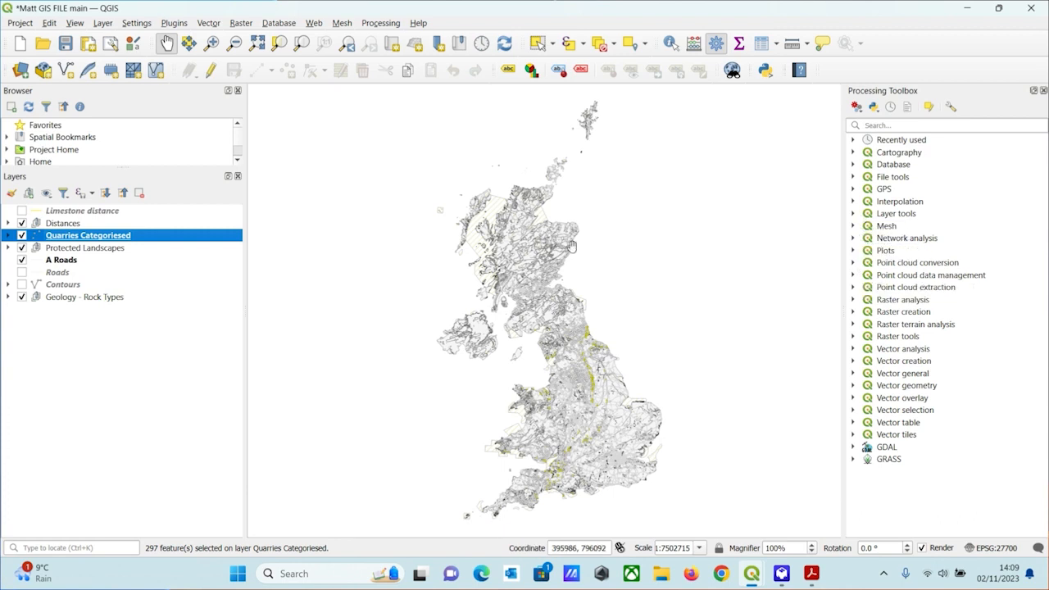
Step: Set up Shortest path (layer to point) with Roads as the network and only selected Quarries Categoriesed features as start points
click(854, 239)
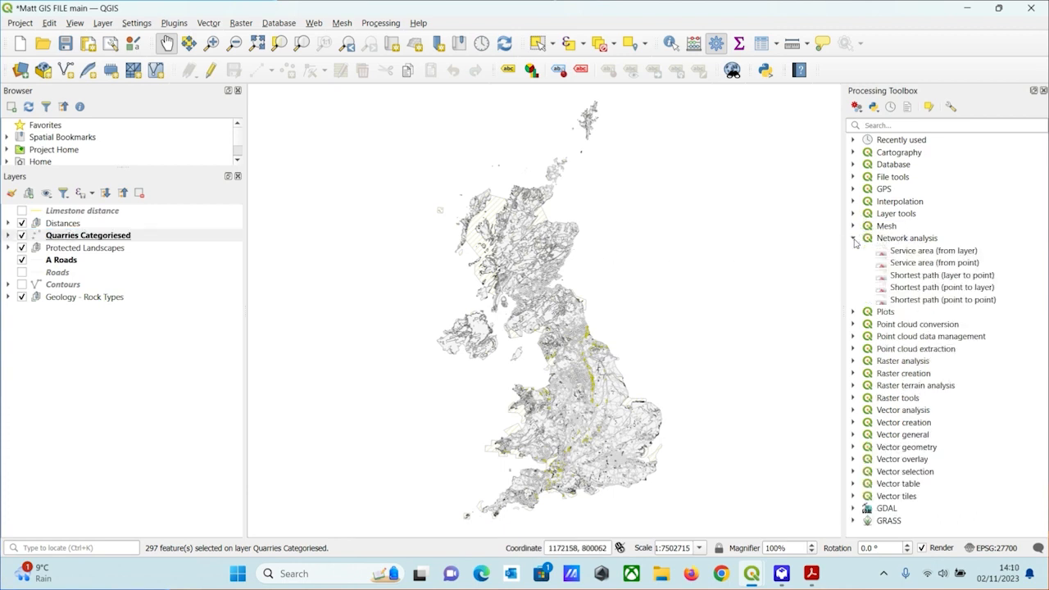
double_click(918, 277)
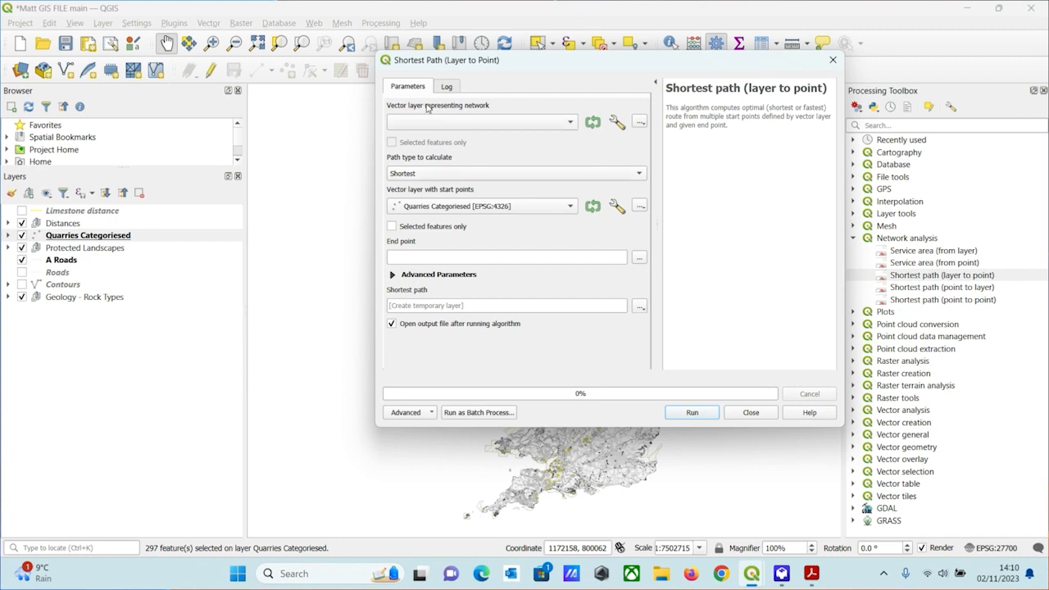
click(512, 123)
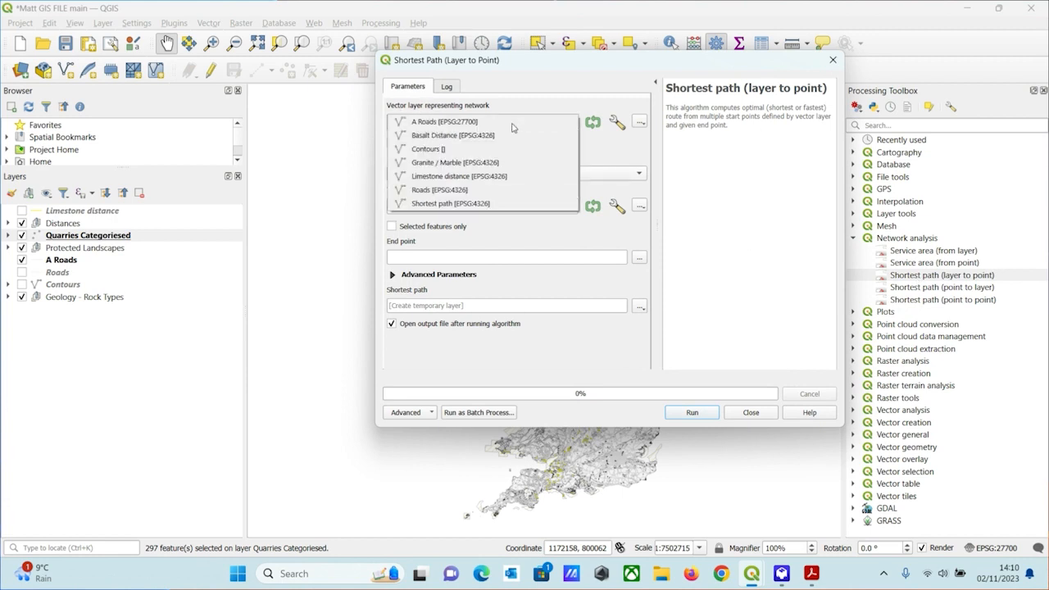
click(455, 194)
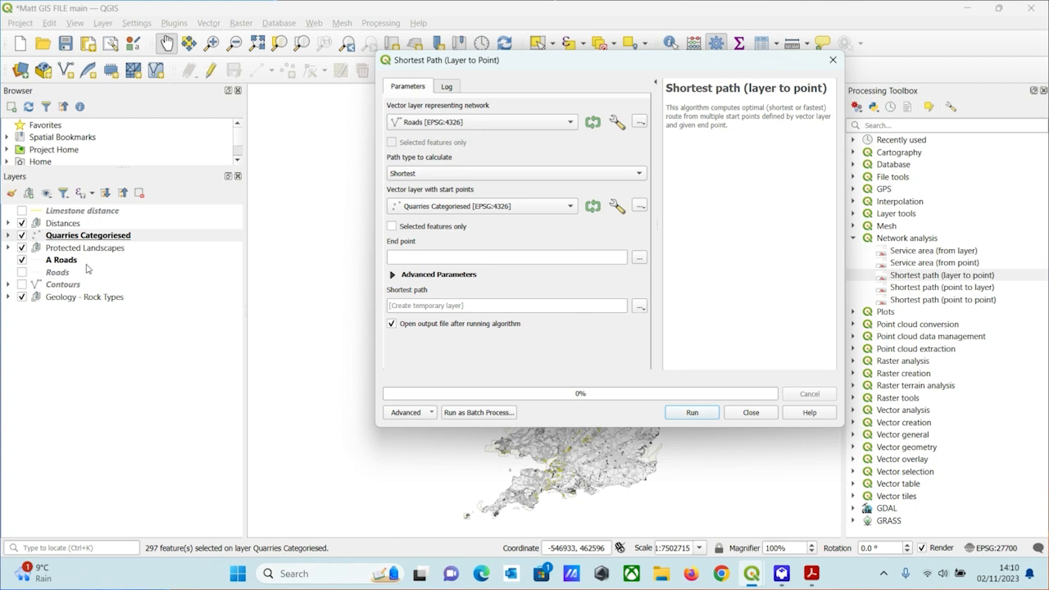
click(392, 230)
Step: Pick the end point on the map at about 326508, 387162 (EPSG:27700) and run the shortest path calculation
click(639, 259)
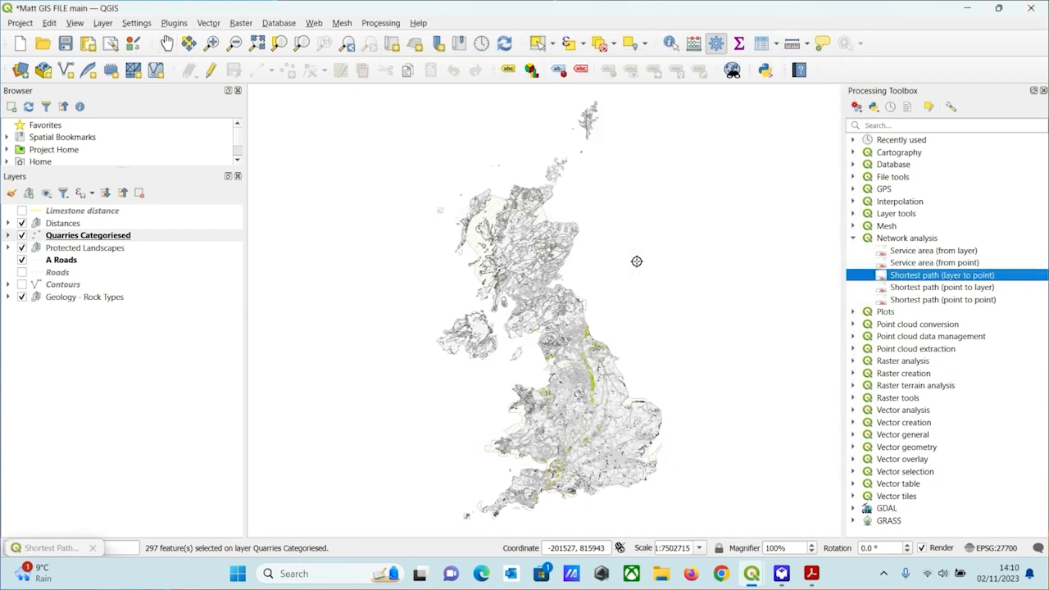
click(549, 386)
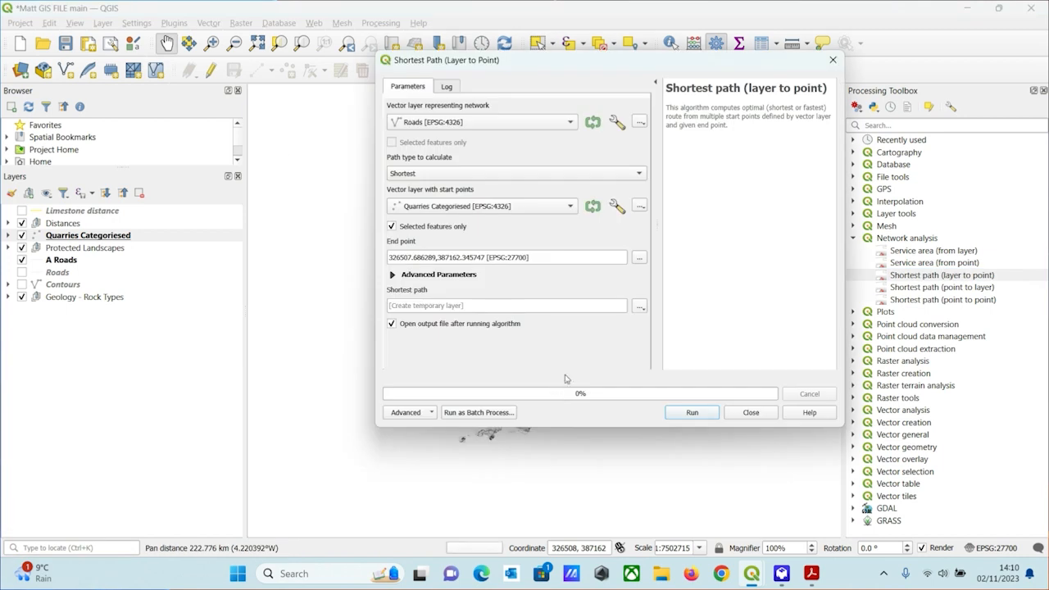
click(693, 413)
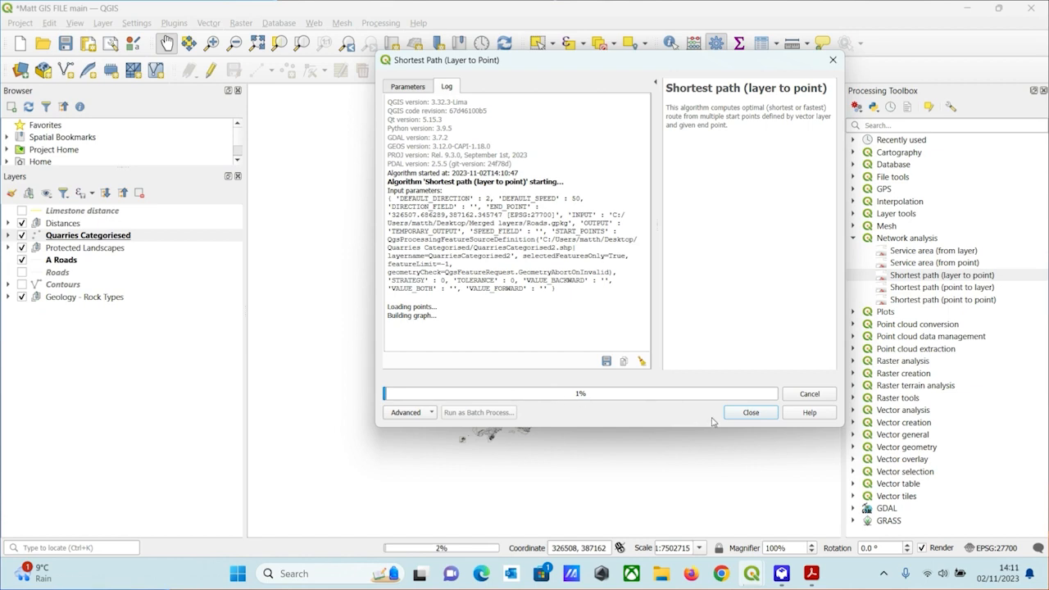
click(749, 412)
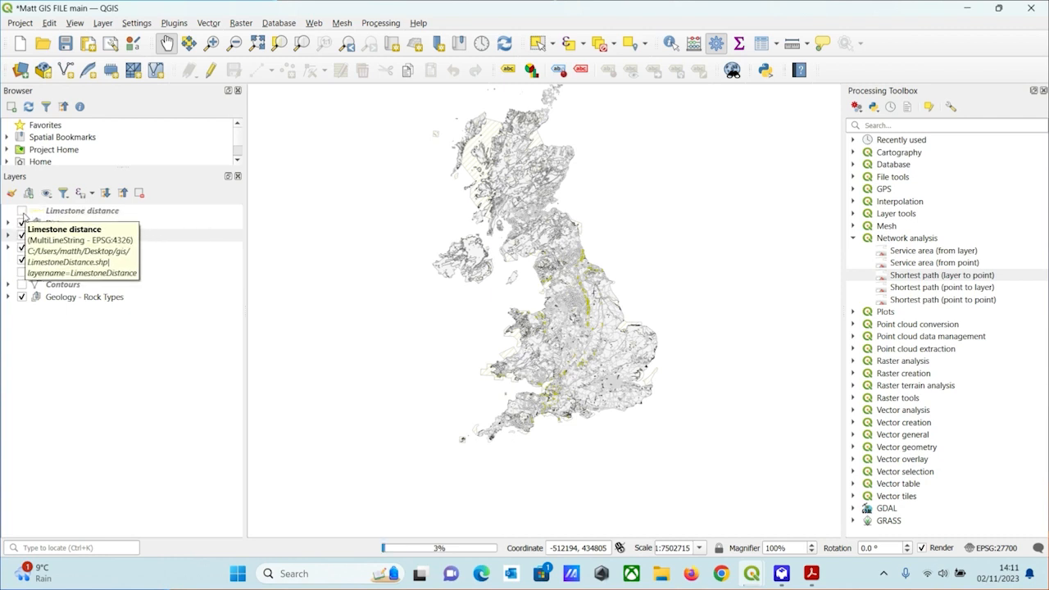
Step: Show the existing Limestone distance layer on the map and view its attribute table
click(23, 212)
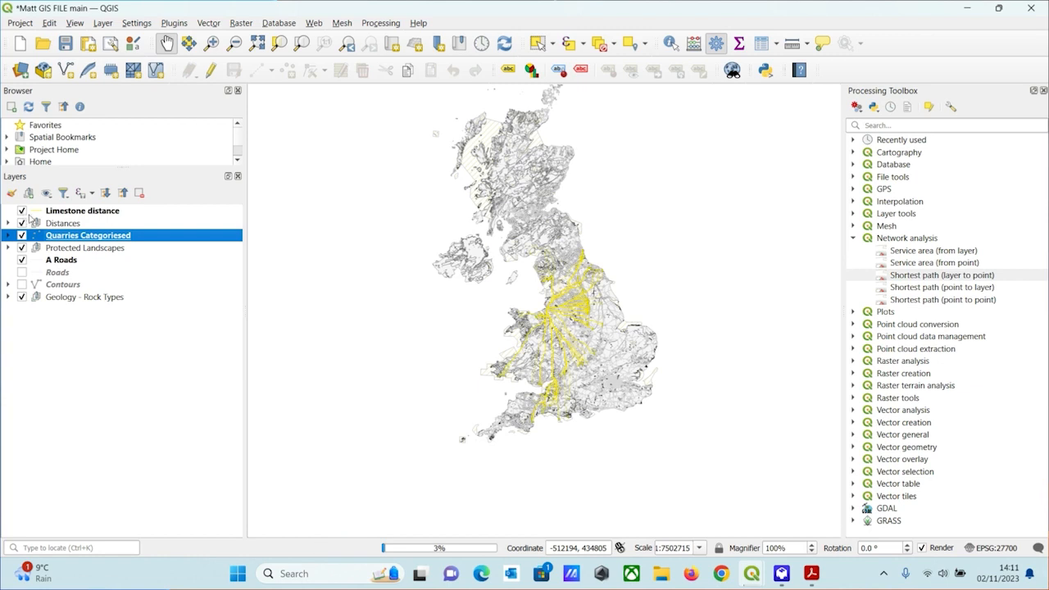
scroll(570, 320, up, 1)
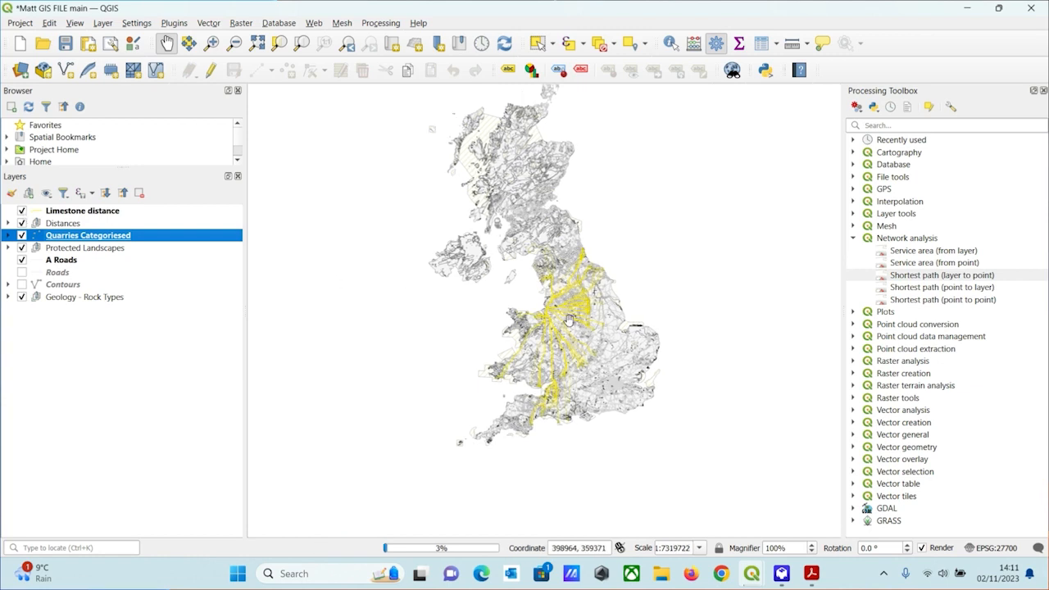
scroll(570, 320, up, 3)
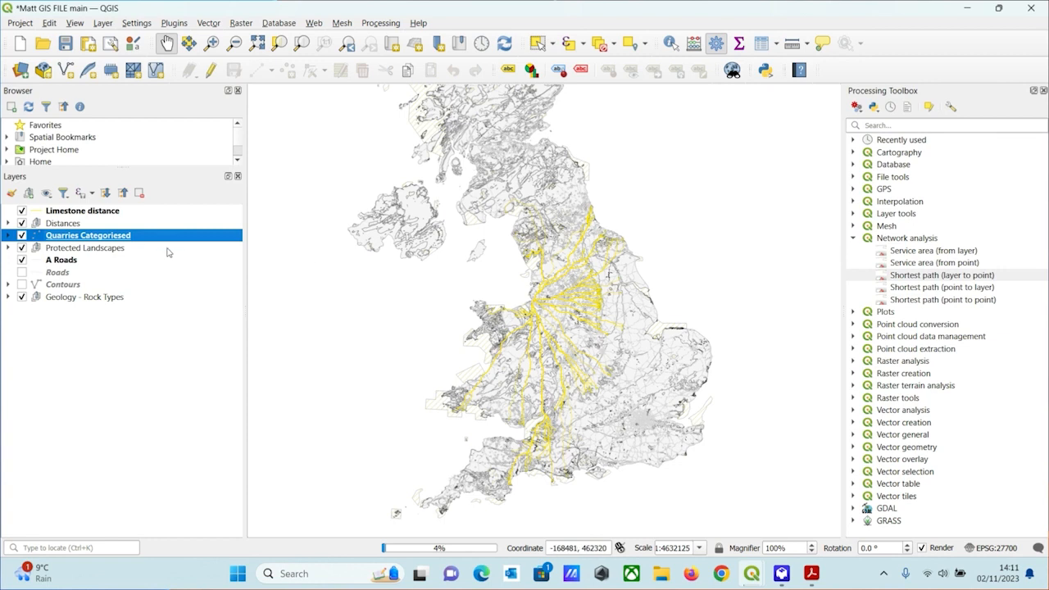
right_click(151, 215)
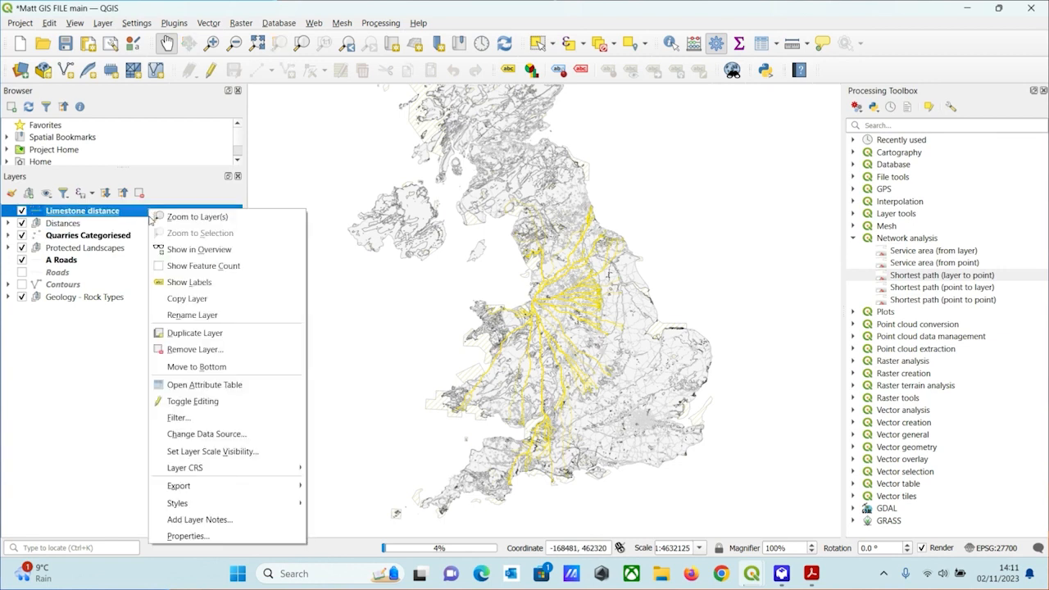
click(192, 385)
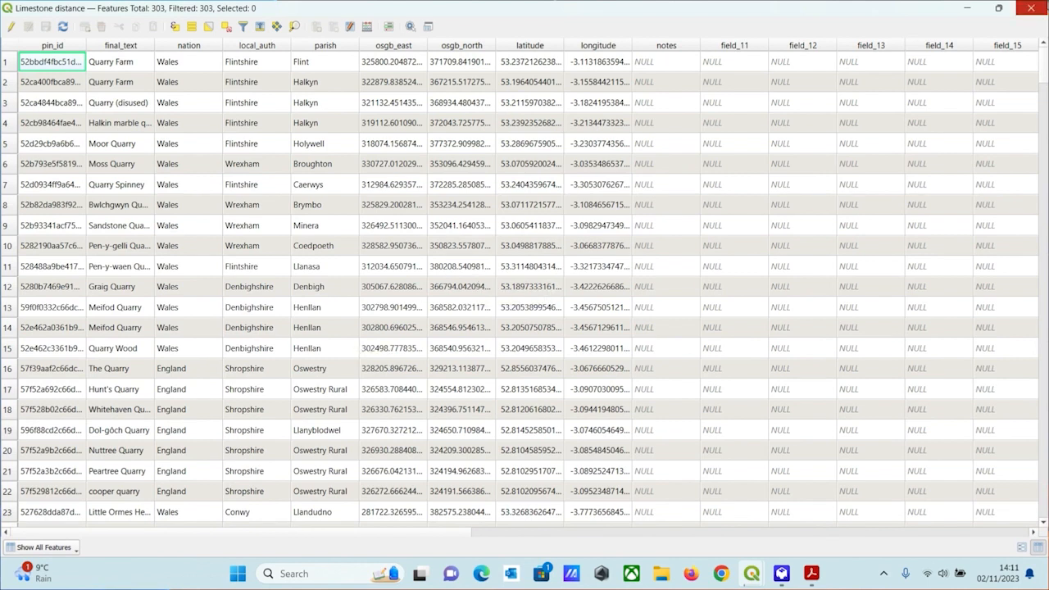
click(1032, 7)
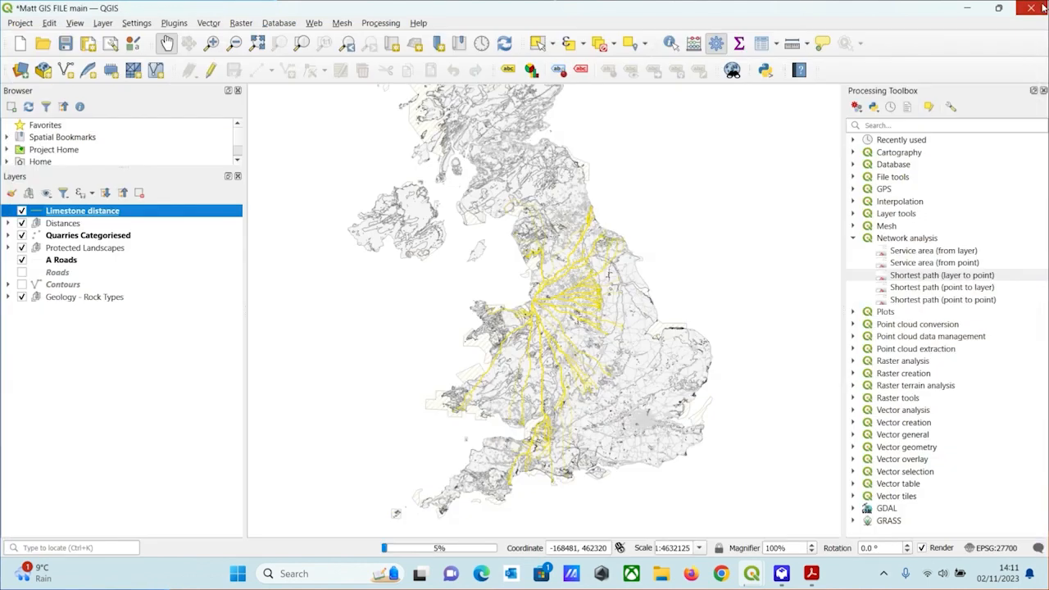
Step: Style the Limestone distance layer with graduated symbols on the cost field, using the red colour ramp and five Equal Count (Quantile) classes
double_click(86, 214)
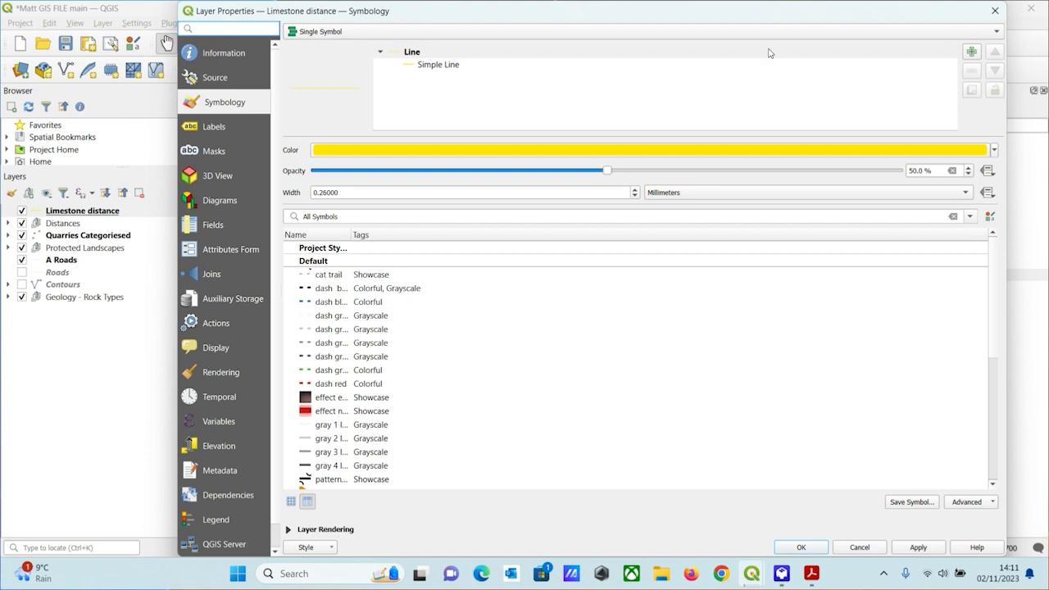
click(983, 35)
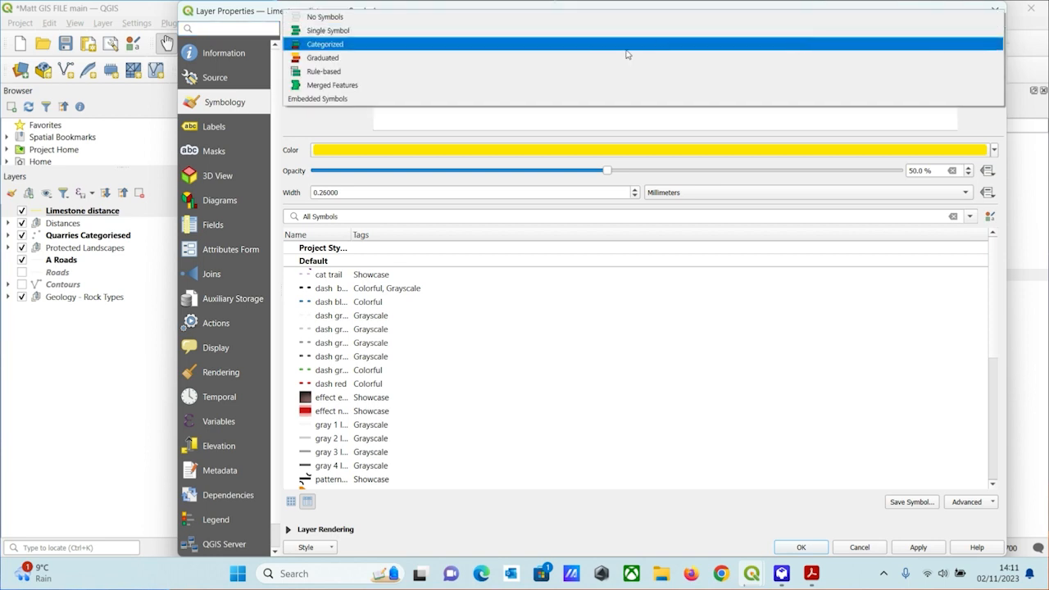
click(585, 59)
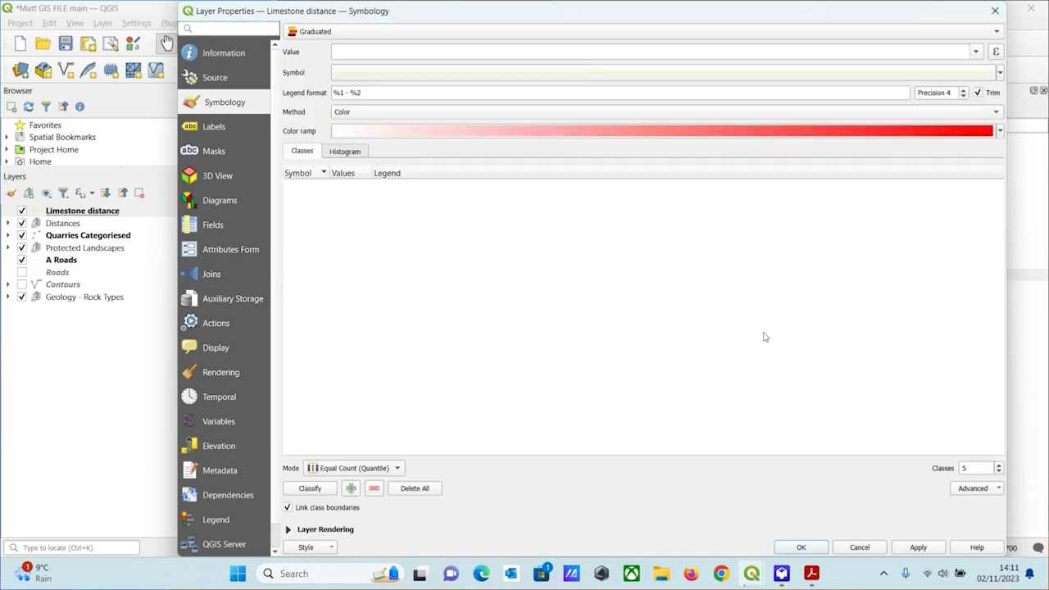
click(321, 490)
click(978, 55)
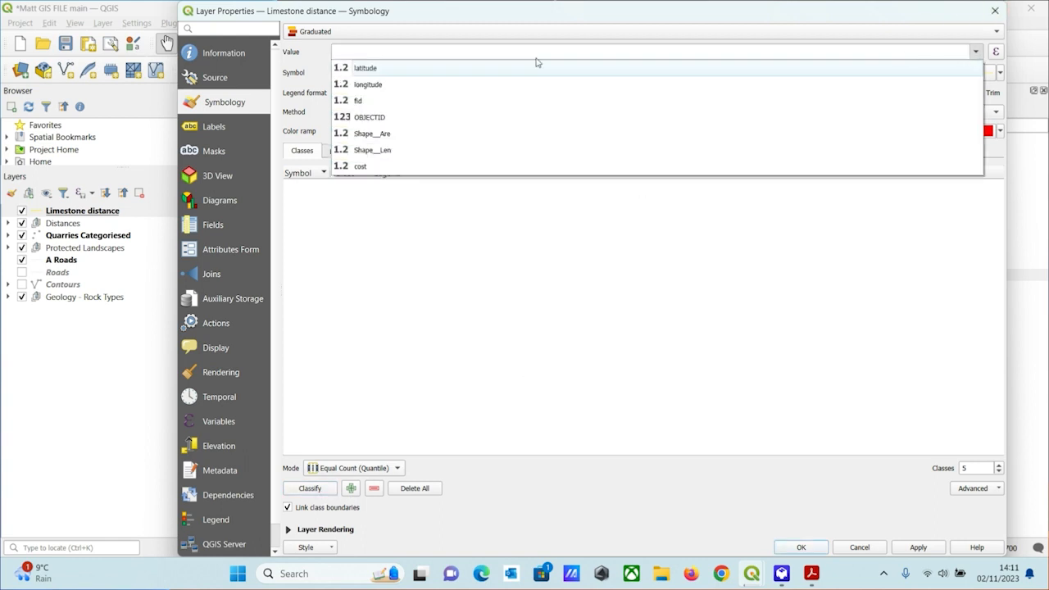
click(390, 165)
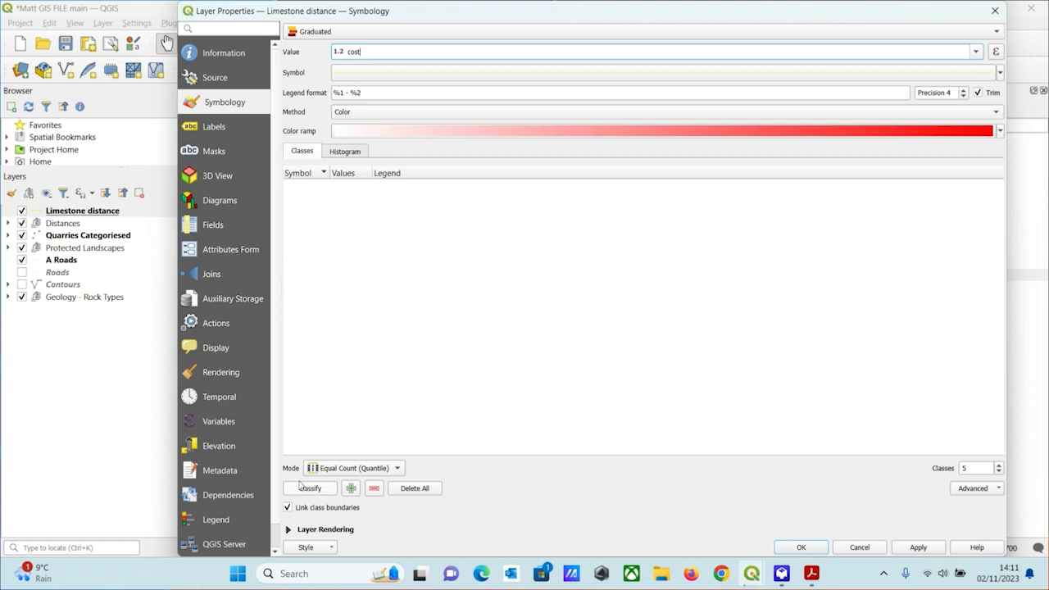
click(303, 488)
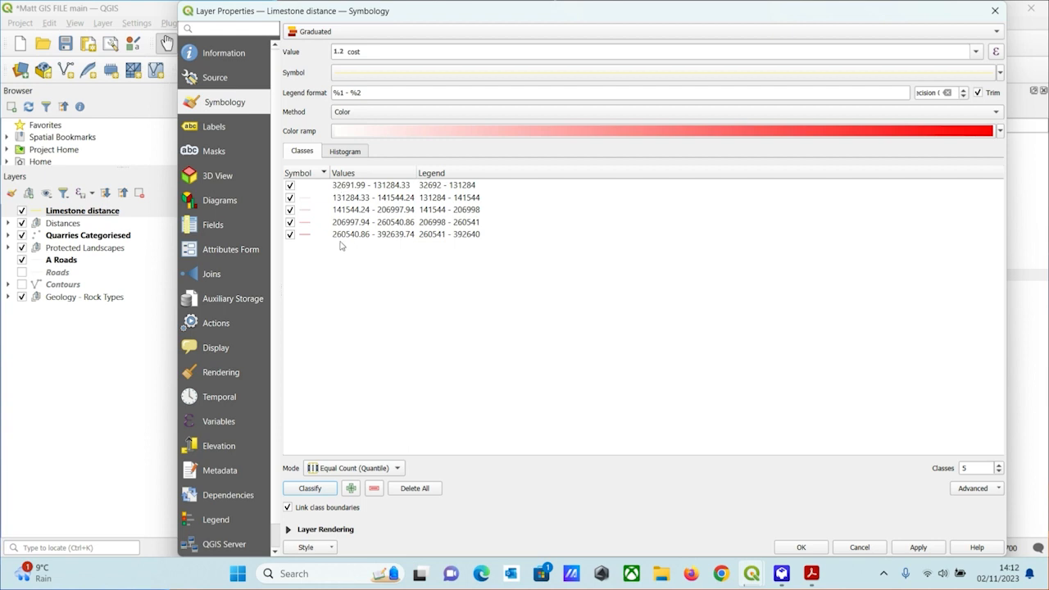
click(912, 548)
click(797, 547)
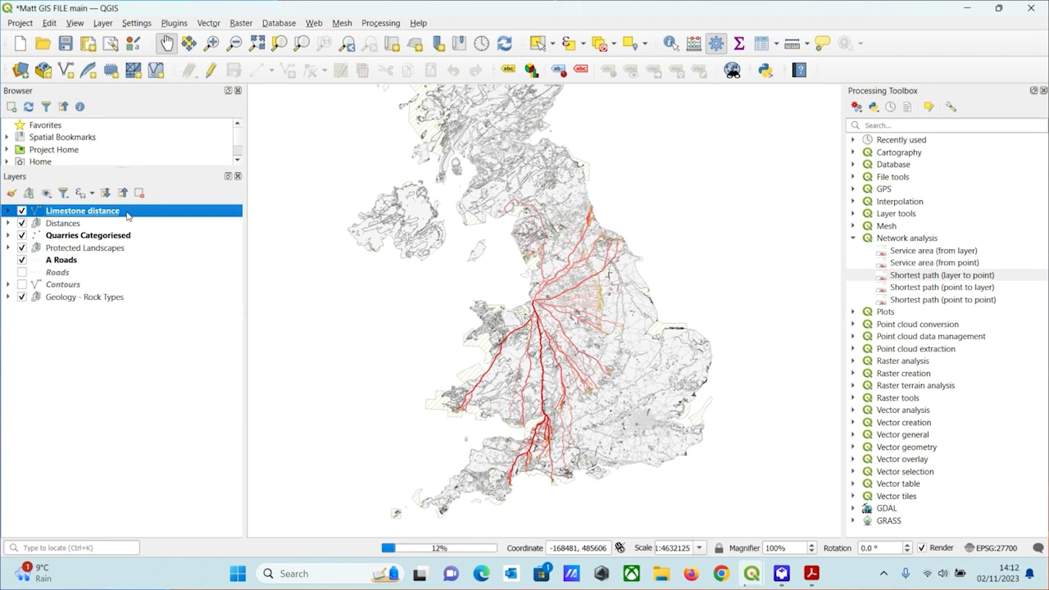
Step: View the Limestone distance attribute table, sort the routes by cost in both directions, and examine the quarry details with the lowest cost first
right_click(127, 216)
click(144, 387)
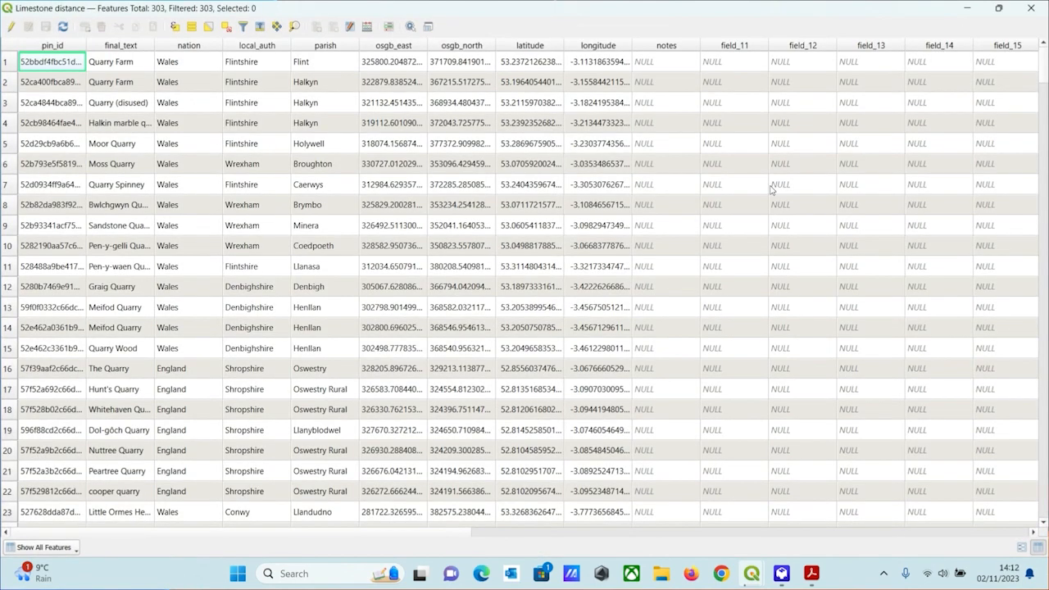
scroll(771, 189, right, 8)
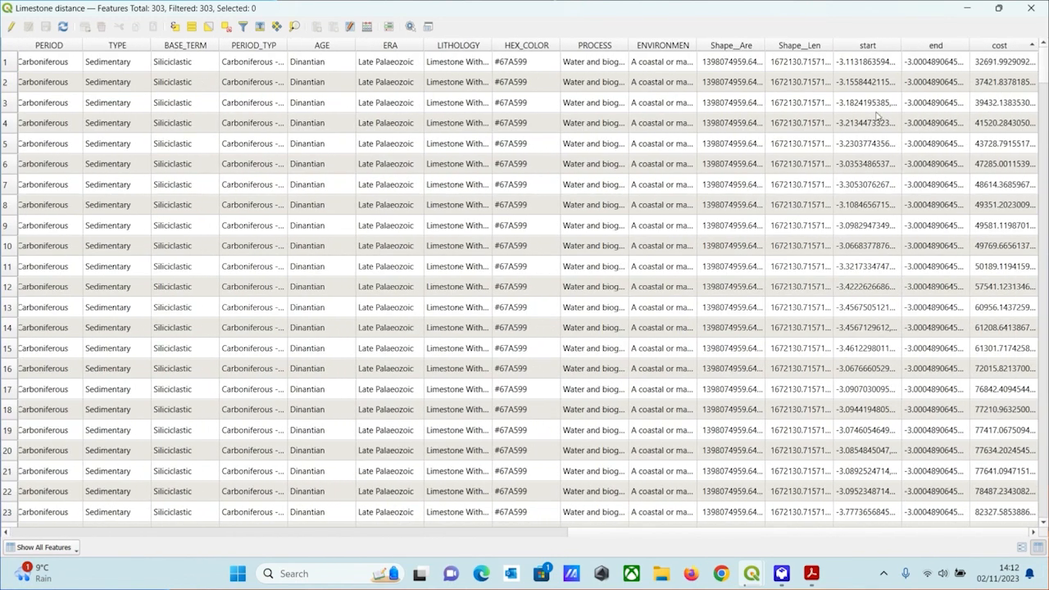
click(995, 46)
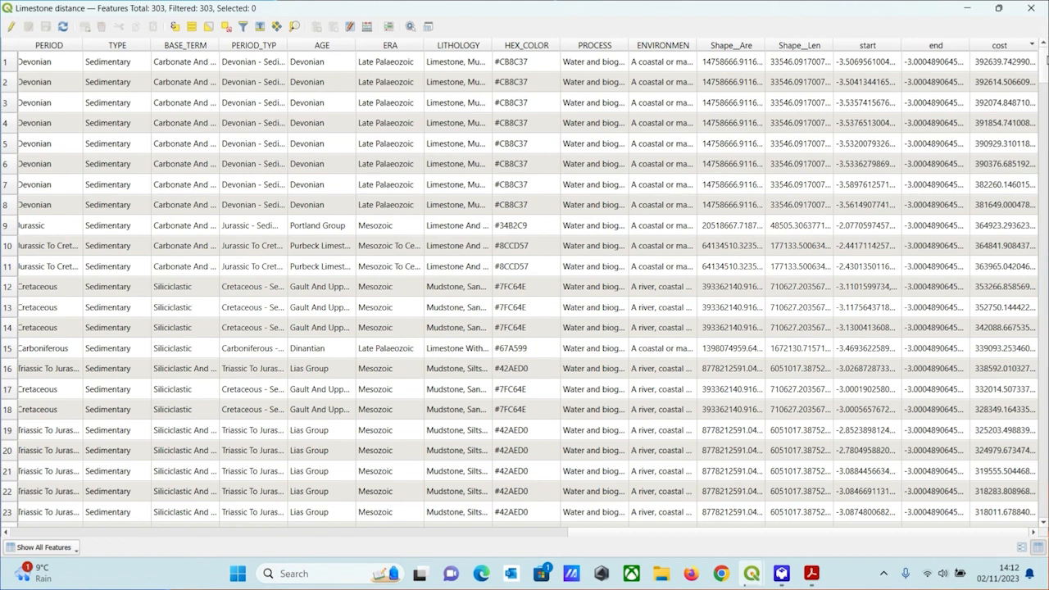
click(989, 50)
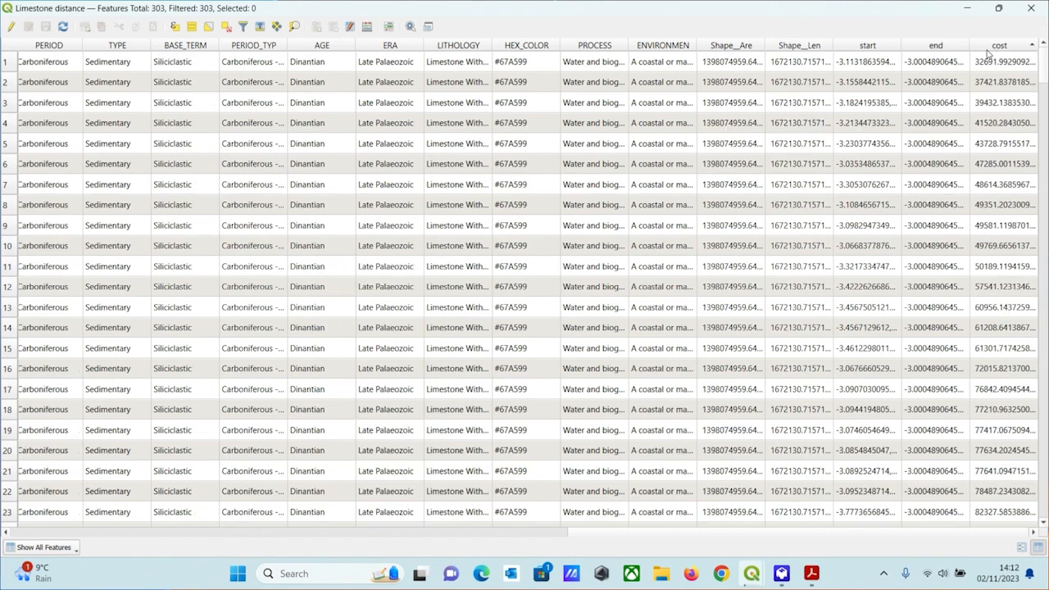
click(989, 66)
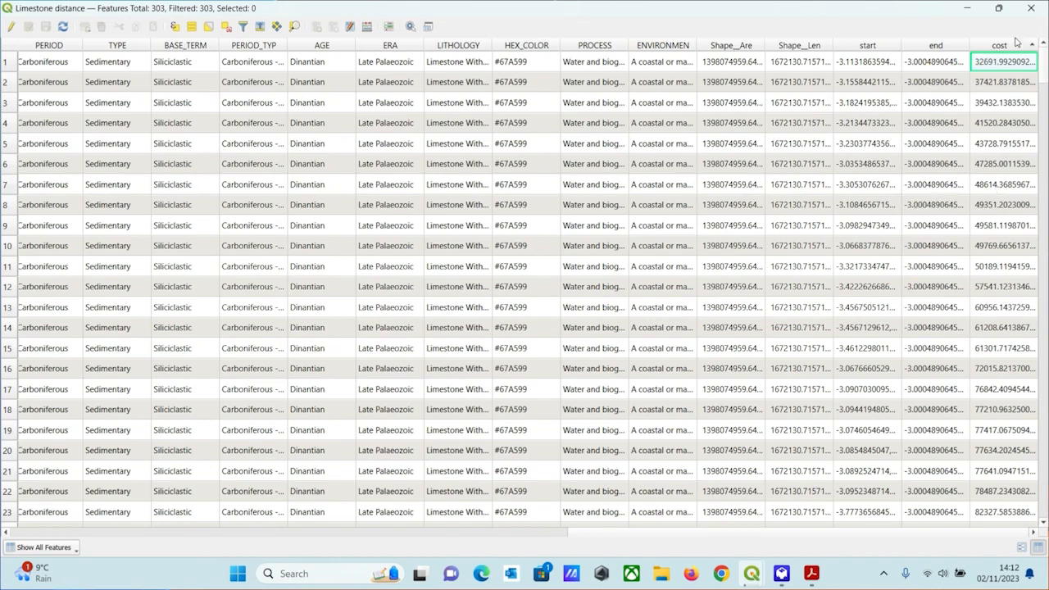
click(1010, 46)
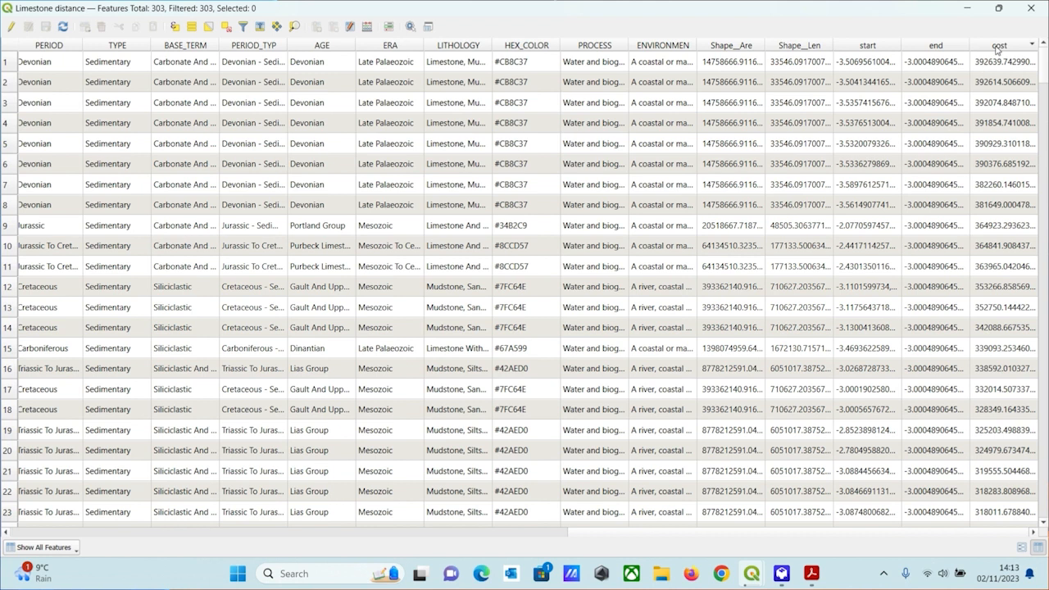
click(997, 49)
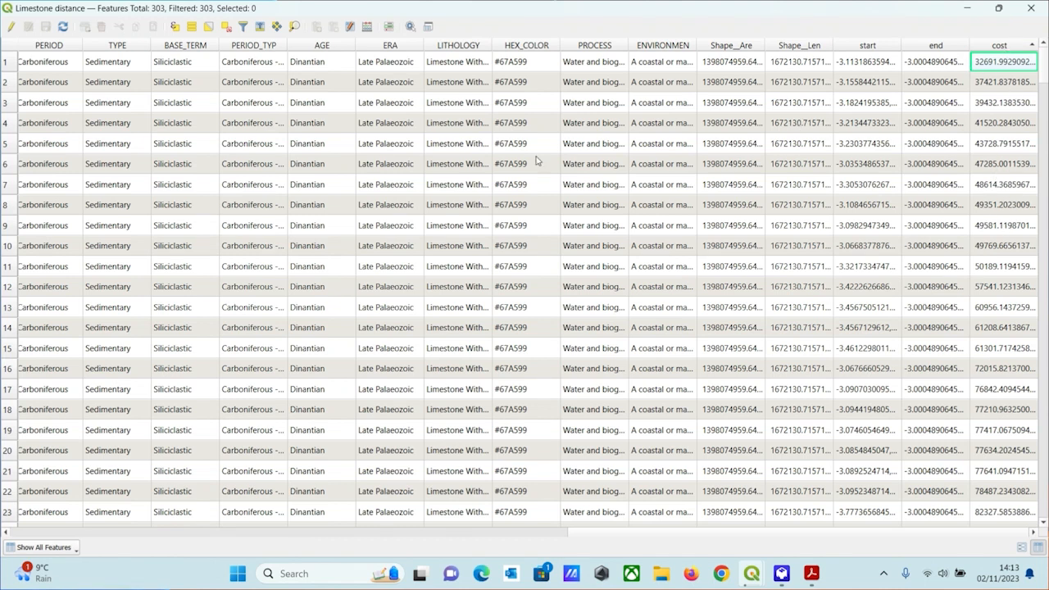
scroll(208, 127, left, 10)
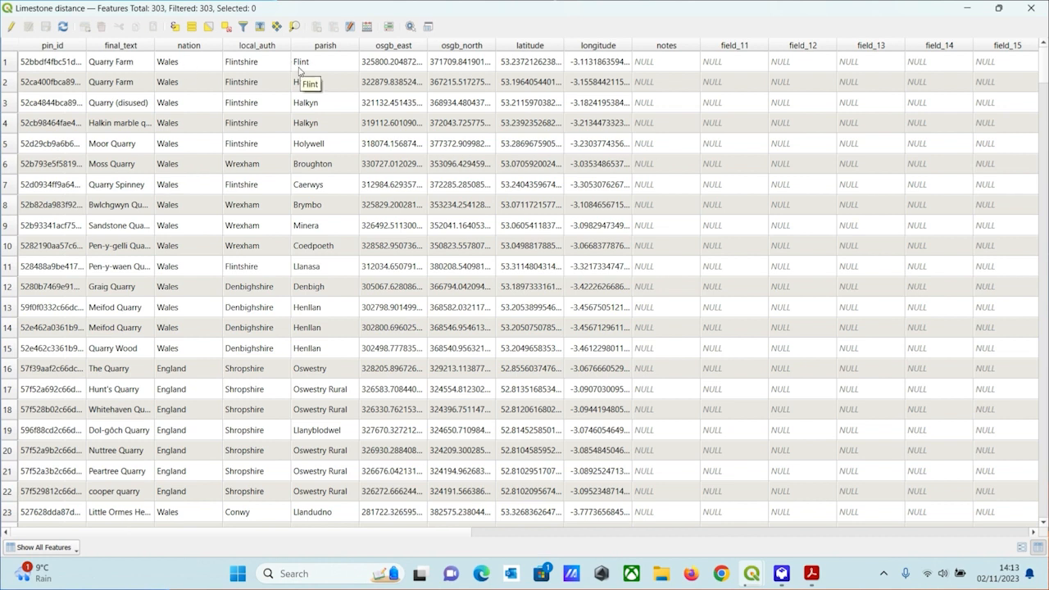
scroll(299, 71, right, 15)
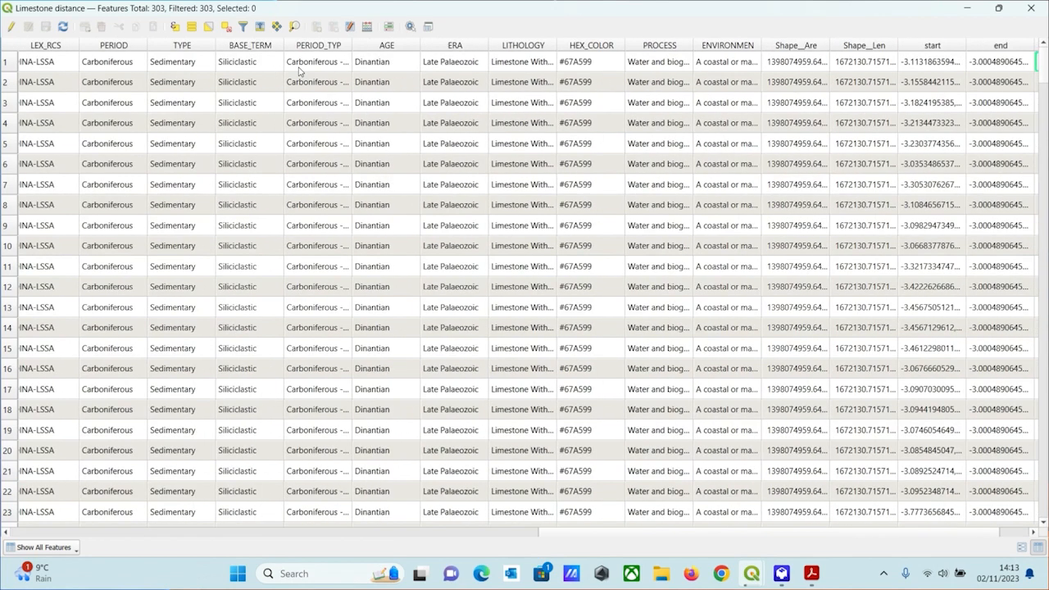
scroll(299, 71, right, 1)
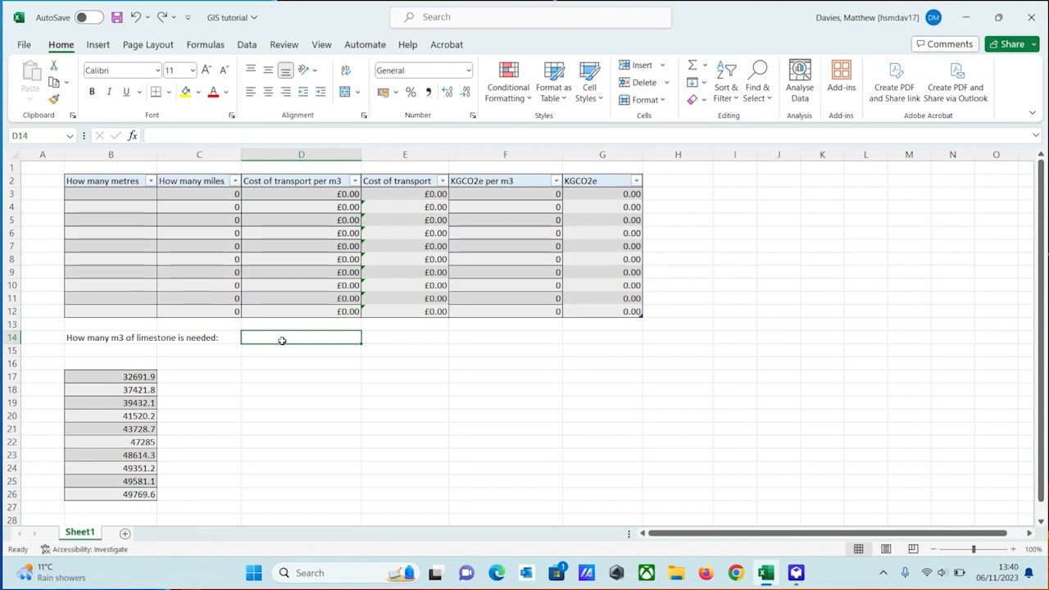
Step: In the GIS tutorial Excel workbook, enter 15430 as the m3 of limestone needed and copy distances B17:B26 into the How many metres column from B3
text(15430)
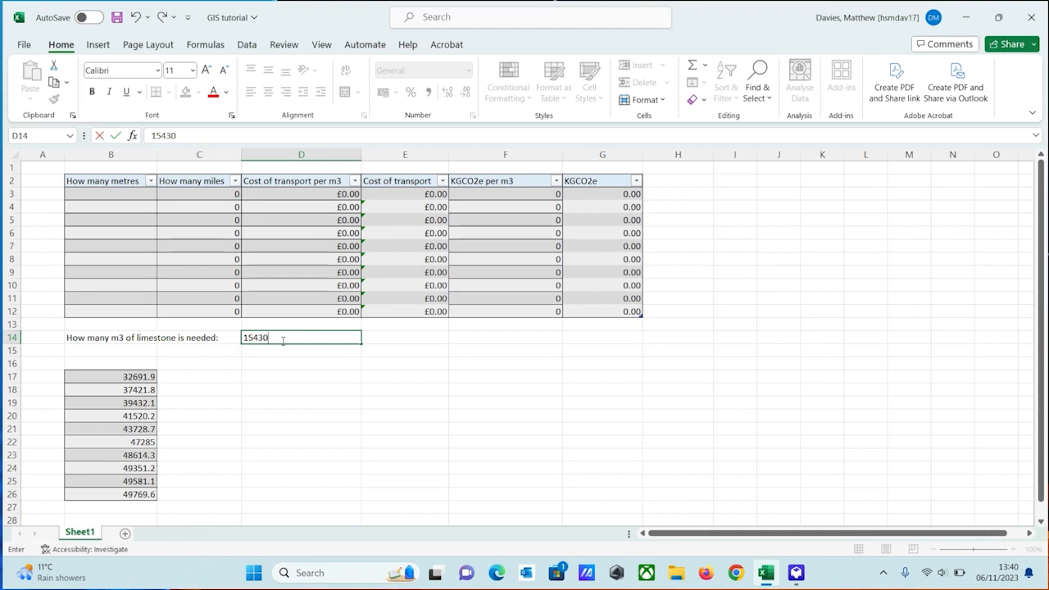
key(Return)
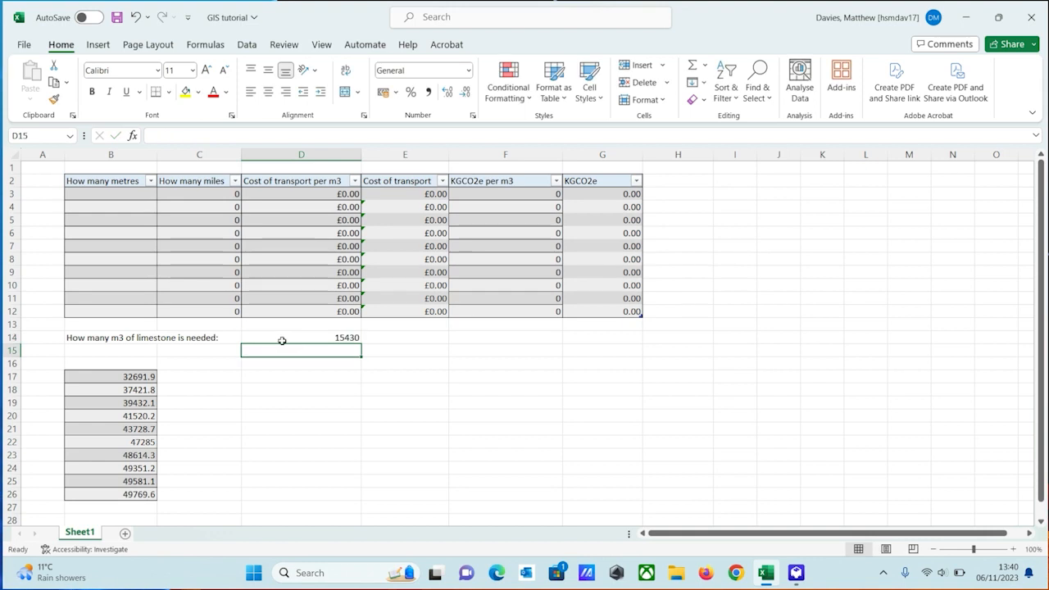
click(140, 377)
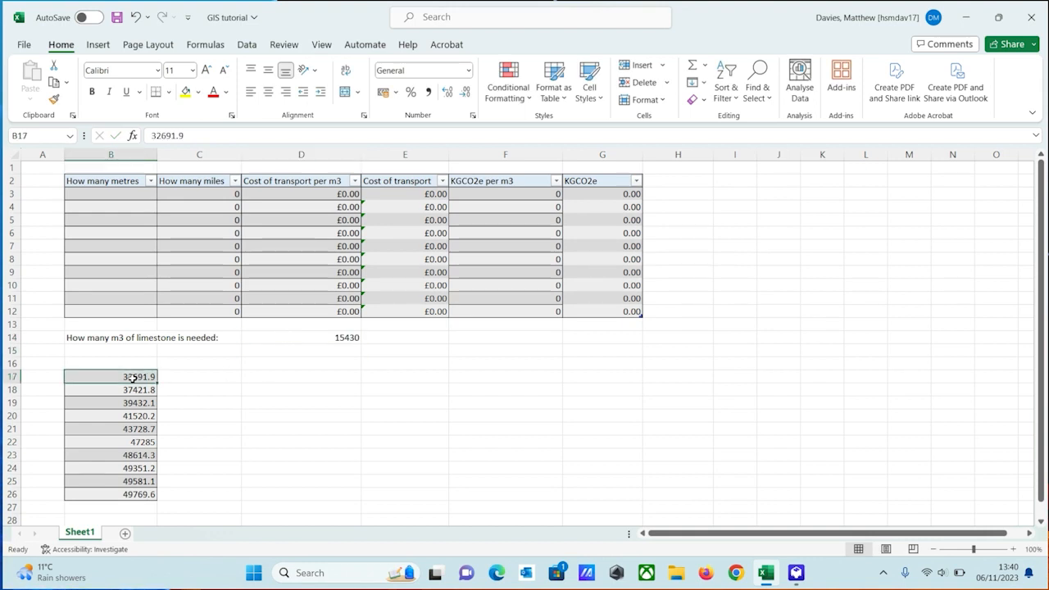
drag(141, 378, 141, 494)
key(ctrl+c)
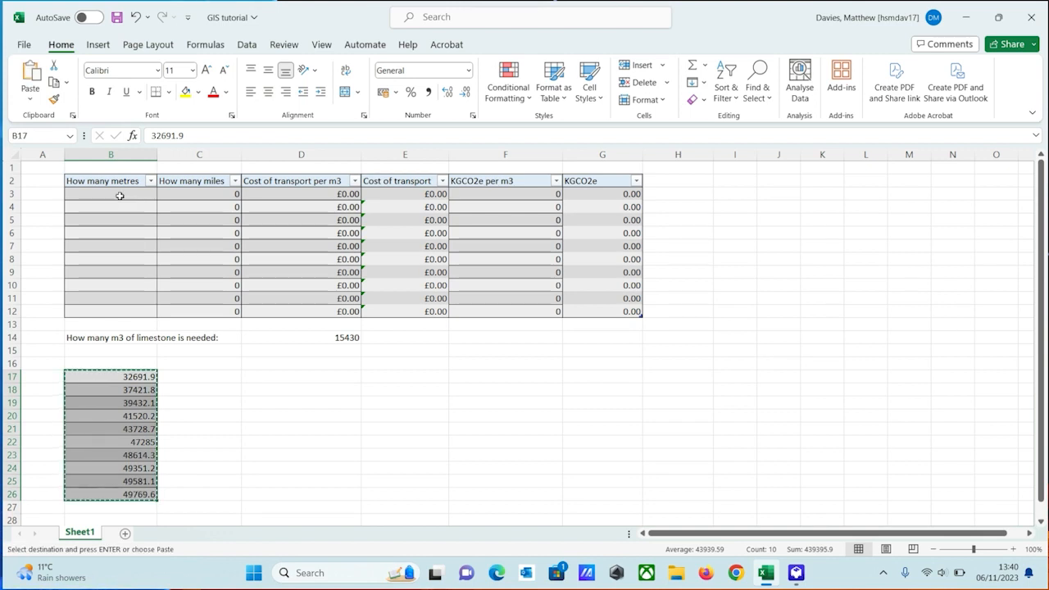
click(119, 193)
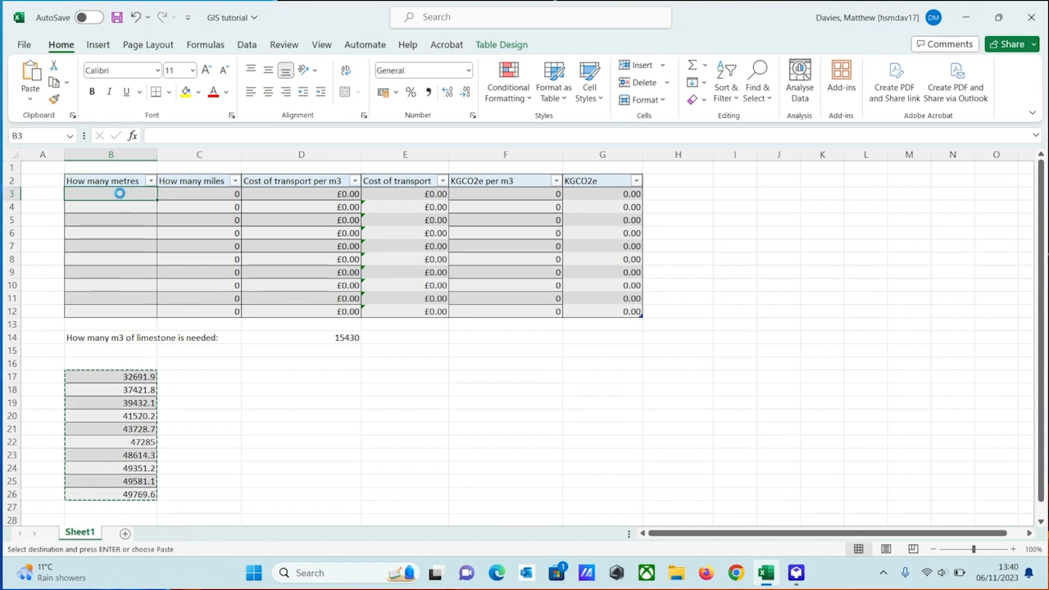
key(ctrl+v)
Step: Examine the formulas behind the miles, transport cost and KGCO2e columns in the first rows of the table
click(173, 197)
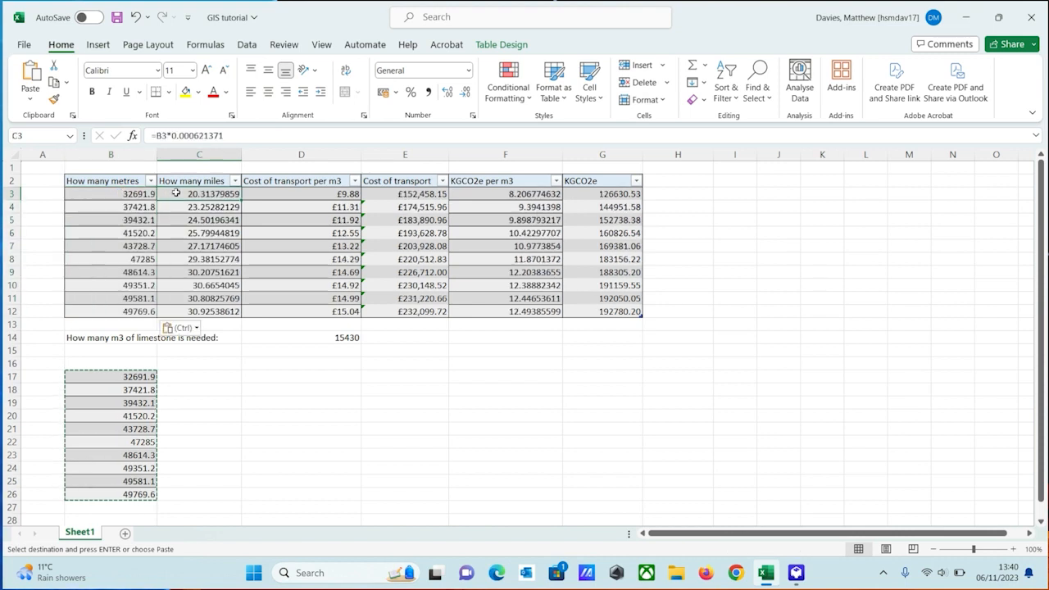
click(117, 196)
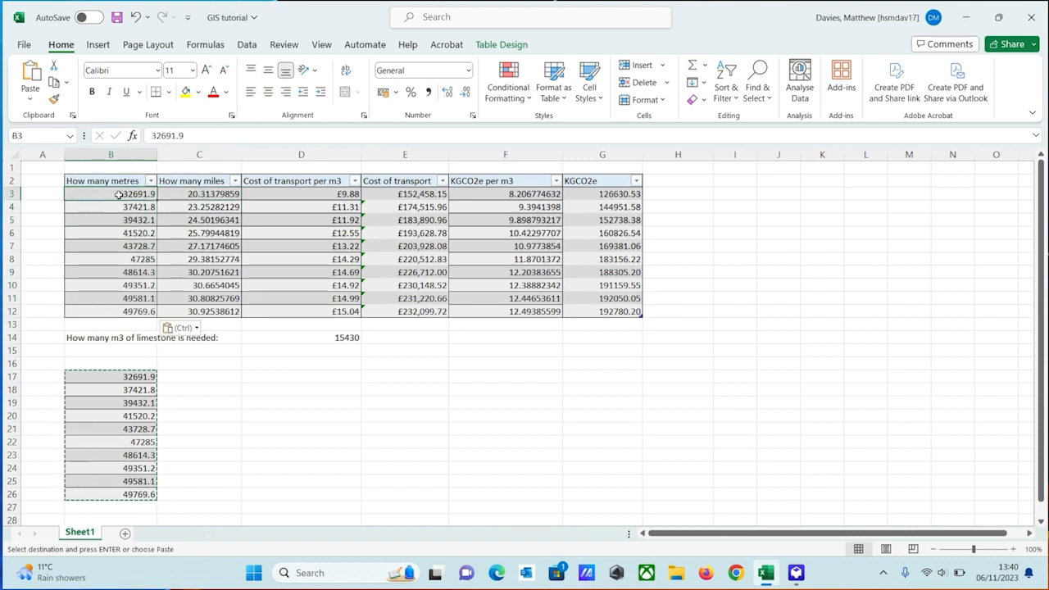
click(177, 194)
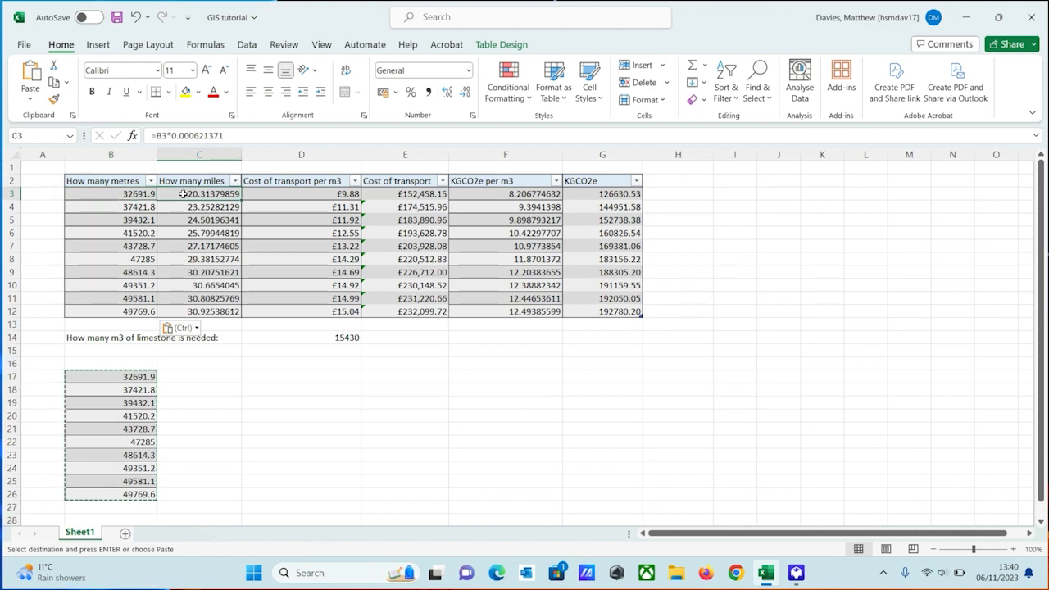
click(268, 195)
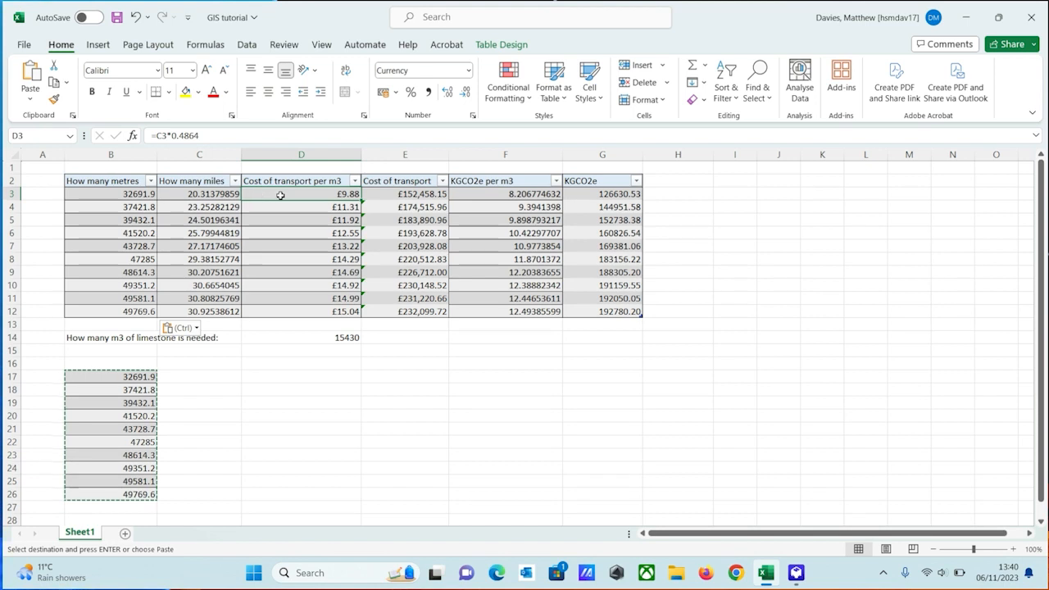
click(394, 194)
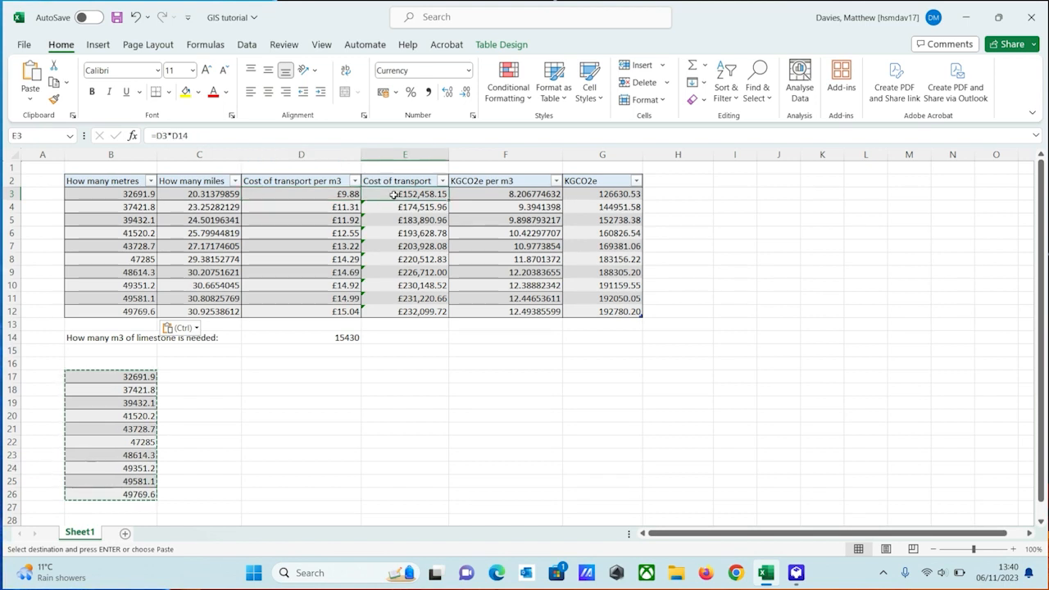
click(476, 194)
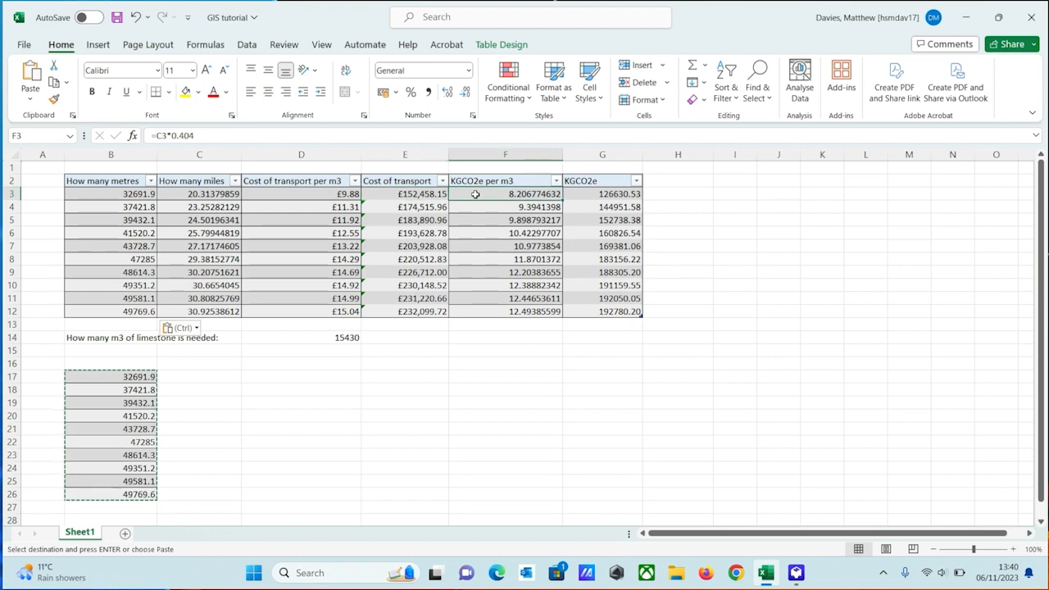
click(587, 196)
click(515, 197)
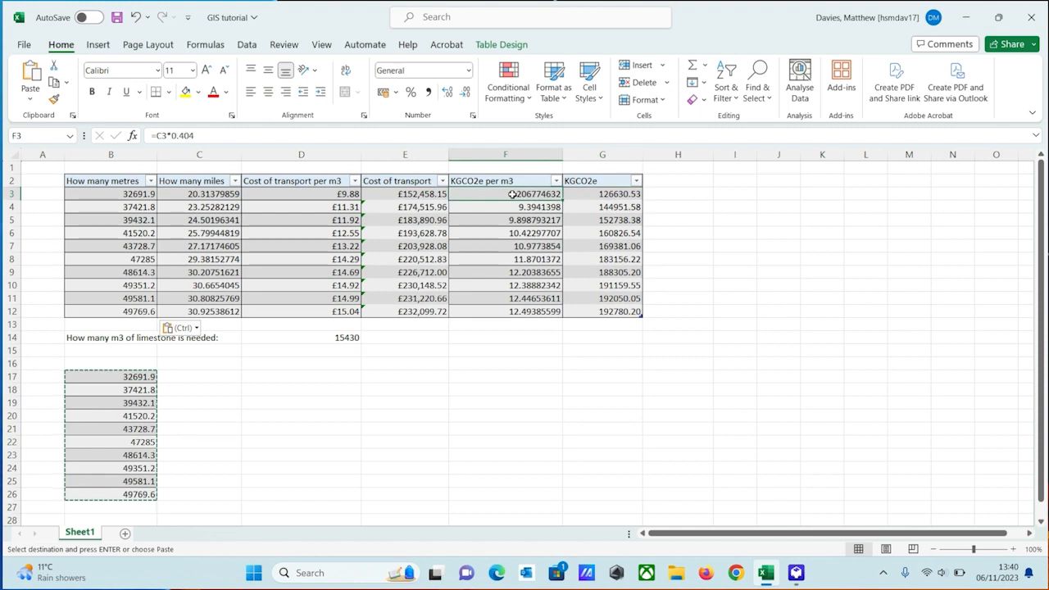
click(504, 205)
click(503, 197)
click(498, 207)
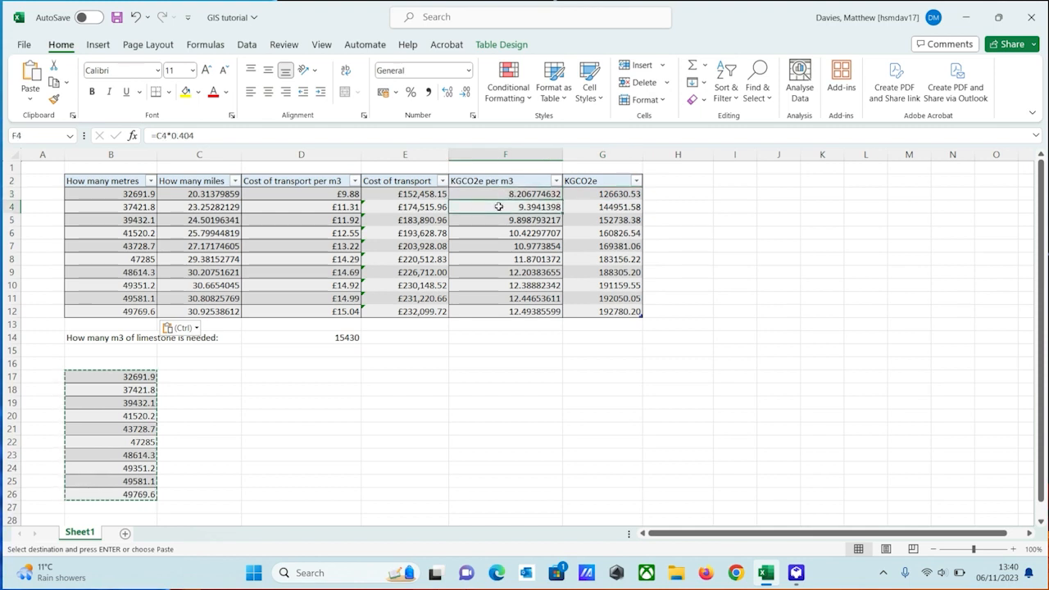